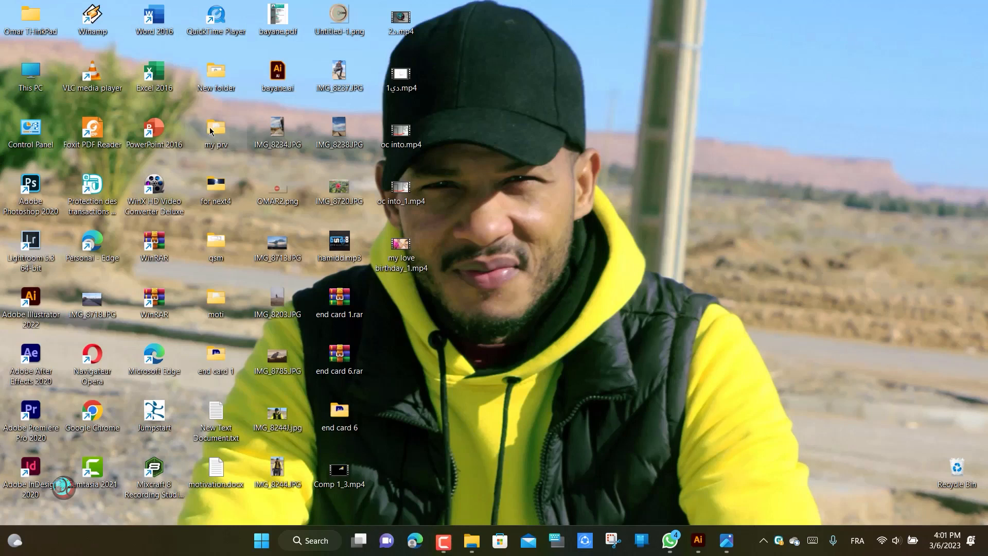
- Switch to Illustrator, draw a vertical line left of the artboard's centre and place a parallel copy just to its right
{"action": "left_click", "coordinate": [39, 118]}
{"action": "left_click", "coordinate": [80, 31]}
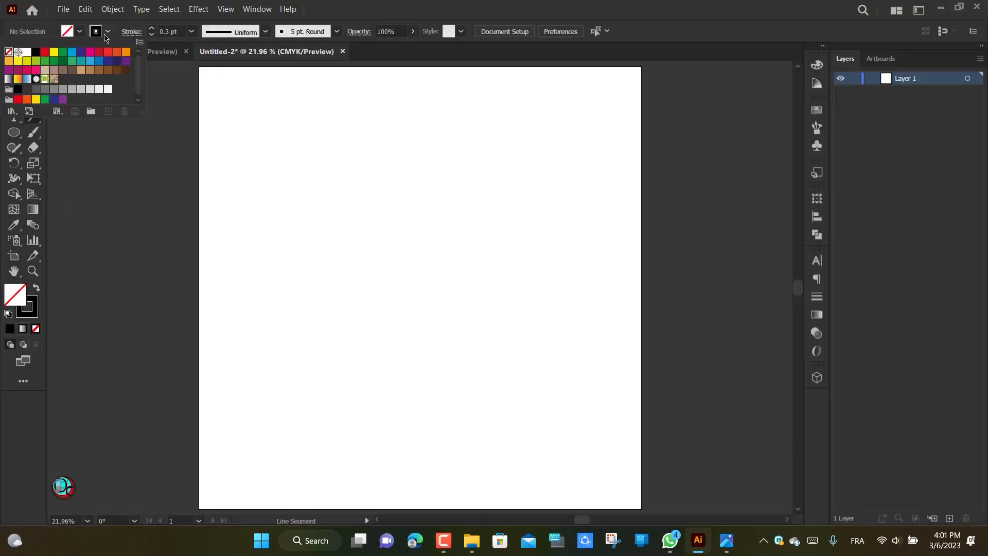
{"action": "left_click_drag", "start_coordinate": [319, 135], "coordinate": [319, 432]}
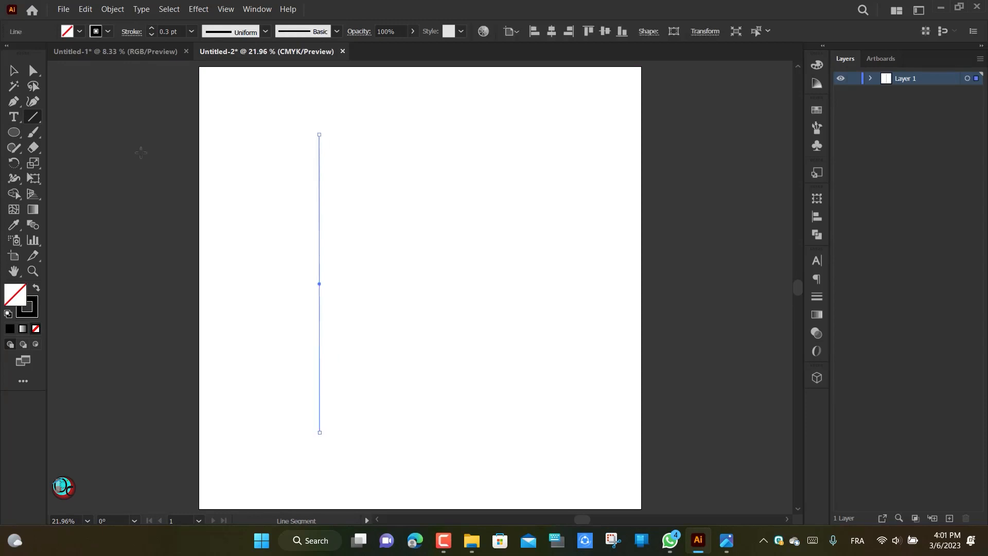
{"action": "left_click_drag", "start_coordinate": [319, 186], "coordinate": [337, 186]}
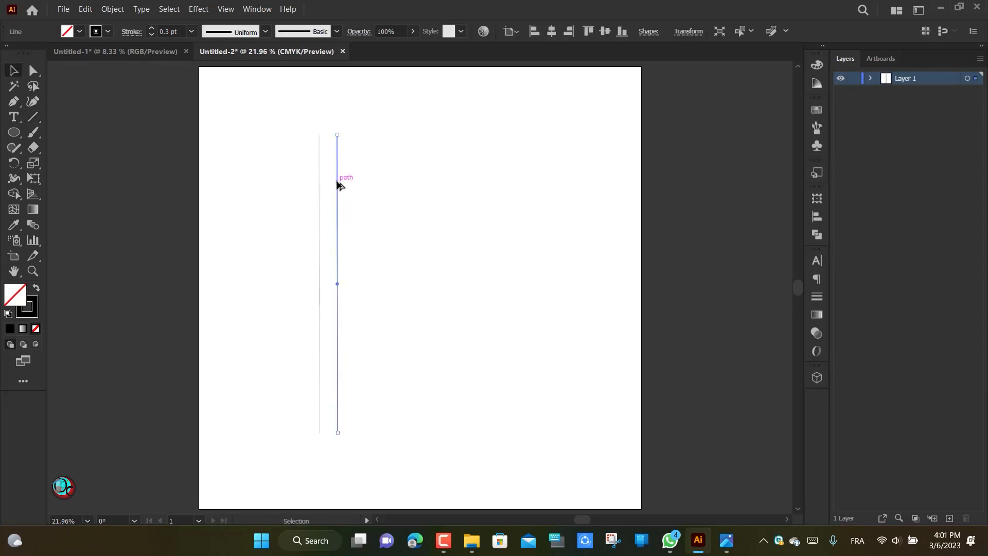
- Draw a circle about 428 px wide touching the second line, with a smaller concentric copy touching the first line
{"action": "left_click", "coordinate": [389, 252]}
{"action": "left_click_drag", "start_coordinate": [273, 292], "coordinate": [369, 382]}
{"action": "key", "text": "v"}
{"action": "left_click_drag", "start_coordinate": [356, 311], "coordinate": [326, 323]}
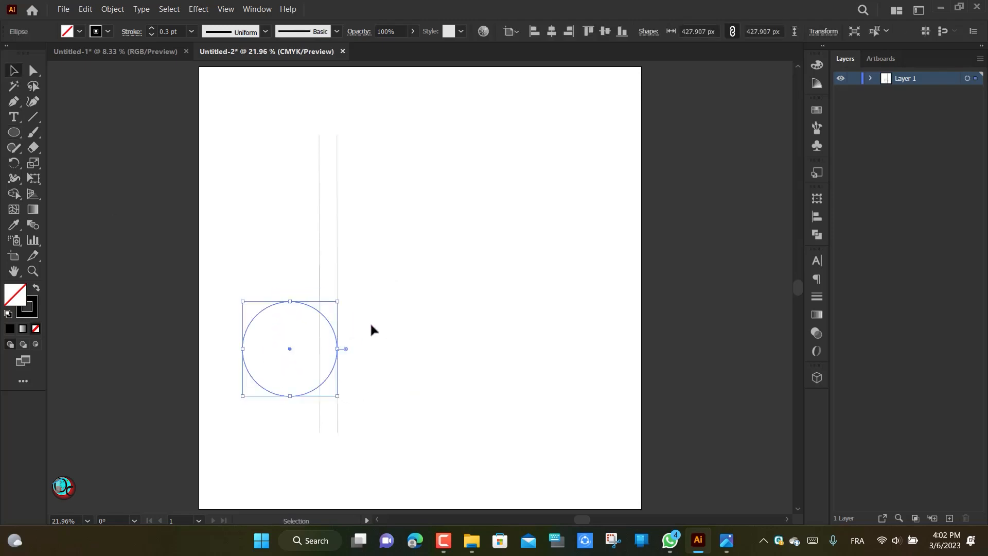
{"action": "left_click_drag", "start_coordinate": [337, 396], "coordinate": [320, 379]}
{"action": "left_click", "coordinate": [380, 341]}
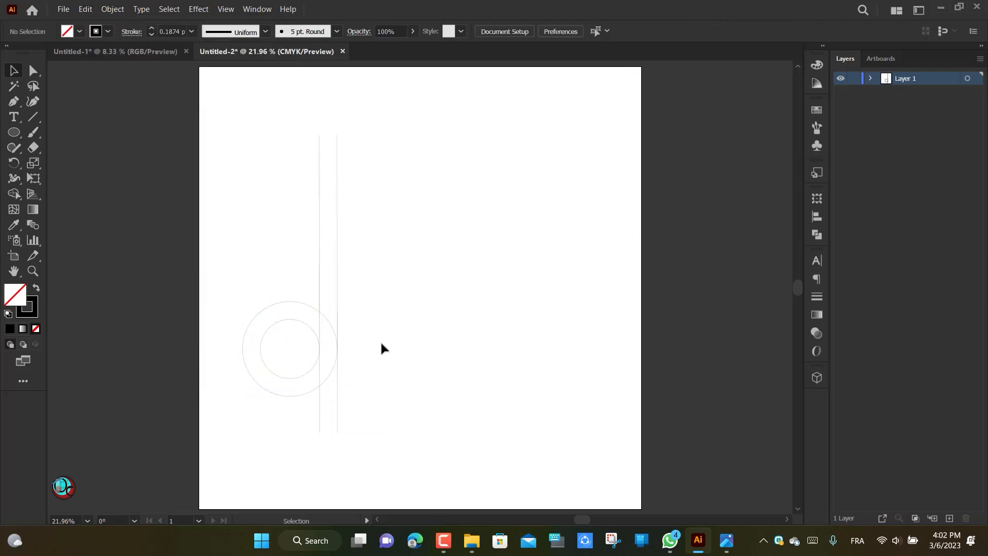
- Draw a small circle that fits exactly between the two concentric circles at their left side
{"action": "scroll", "coordinate": [249, 355], "scroll_direction": "up", "scroll_amount": 4}
{"action": "left_click", "coordinate": [14, 132]}
{"action": "left_click_drag", "start_coordinate": [254, 346], "coordinate": [265, 369]}
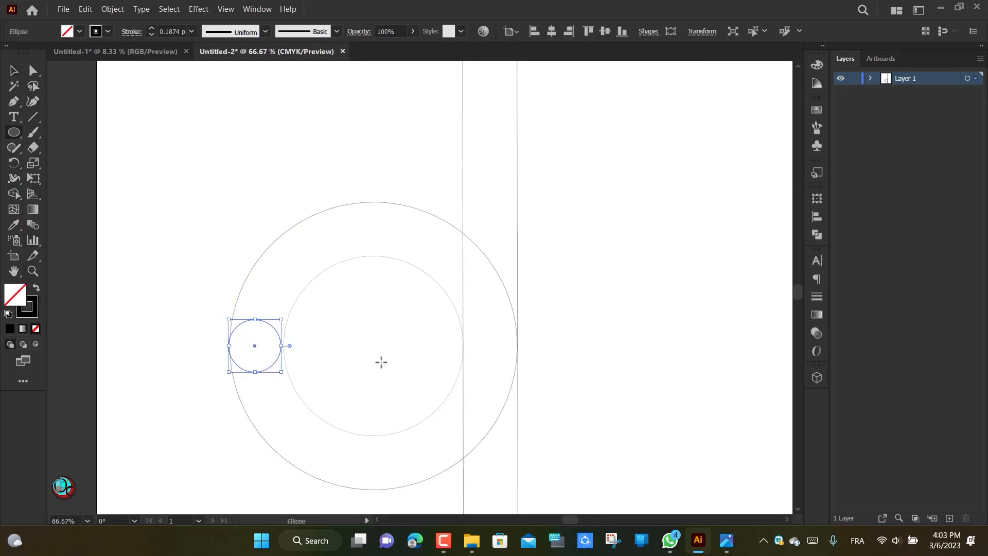
{"action": "scroll", "coordinate": [242, 323], "scroll_direction": "up", "scroll_amount": 3}
{"action": "scroll", "coordinate": [247, 327], "scroll_direction": "down", "scroll_amount": 3}
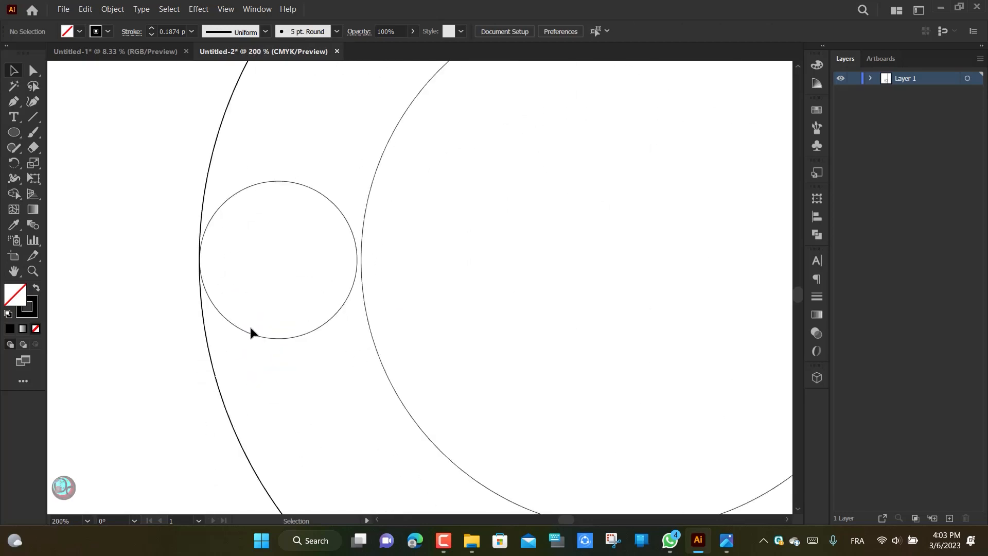
{"action": "key", "text": "v"}
{"action": "left_click_drag", "start_coordinate": [359, 343], "coordinate": [360, 344]}
{"action": "left_click", "coordinate": [384, 300]}
{"action": "left_click", "coordinate": [334, 316]}
{"action": "left_click", "coordinate": [360, 344]}
{"action": "scroll", "coordinate": [320, 309], "scroll_direction": "down", "scroll_amount": 2}
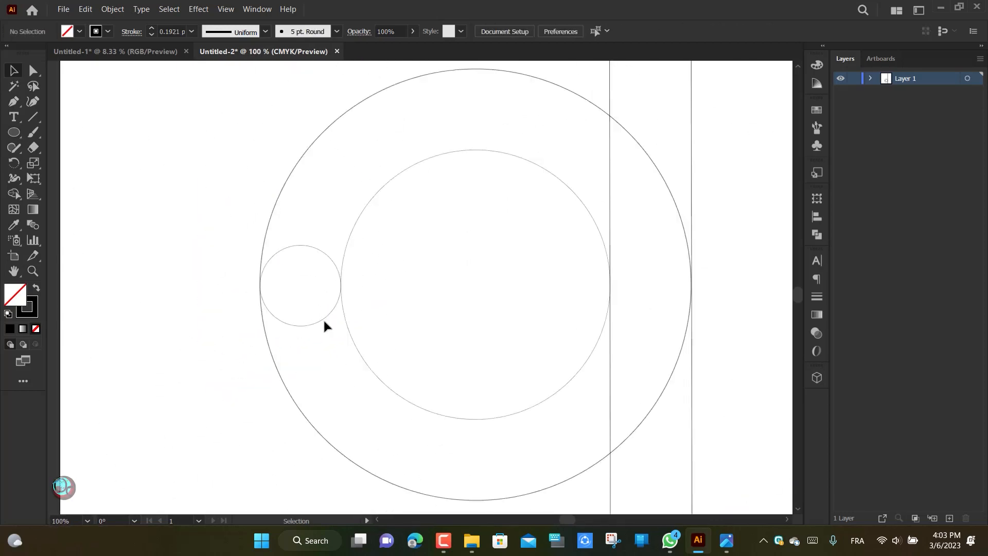
- Duplicate the small circle, shift the copy slightly upward and enlarge it a little beyond the ring's width
{"action": "left_click", "coordinate": [316, 288]}
{"action": "mouse_move", "coordinate": [340, 325]}
{"action": "left_mouse_down"}
{"action": "mouse_move", "coordinate": [326, 314]}
{"action": "mouse_move", "coordinate": [337, 324]}
{"action": "left_mouse_up"}
{"action": "left_click_drag", "start_coordinate": [310, 266], "coordinate": [310, 246]}
{"action": "left_click", "coordinate": [175, 222]}
{"action": "left_click", "coordinate": [295, 306]}
{"action": "left_click_drag", "start_coordinate": [342, 307], "coordinate": [352, 318]}
{"action": "left_click_drag", "start_coordinate": [332, 231], "coordinate": [326, 226]}
{"action": "left_click", "coordinate": [427, 264]}
- Place a copy of the two vertical lines to the right of the original pair
{"action": "scroll", "coordinate": [446, 292], "scroll_direction": "down", "scroll_amount": 4}
{"action": "left_click_drag", "start_coordinate": [507, 210], "coordinate": [582, 235]}
{"action": "scroll", "coordinate": [634, 374], "scroll_direction": "up", "scroll_amount": 1}
{"action": "scroll", "coordinate": [632, 367], "scroll_direction": "down", "scroll_amount": 2}
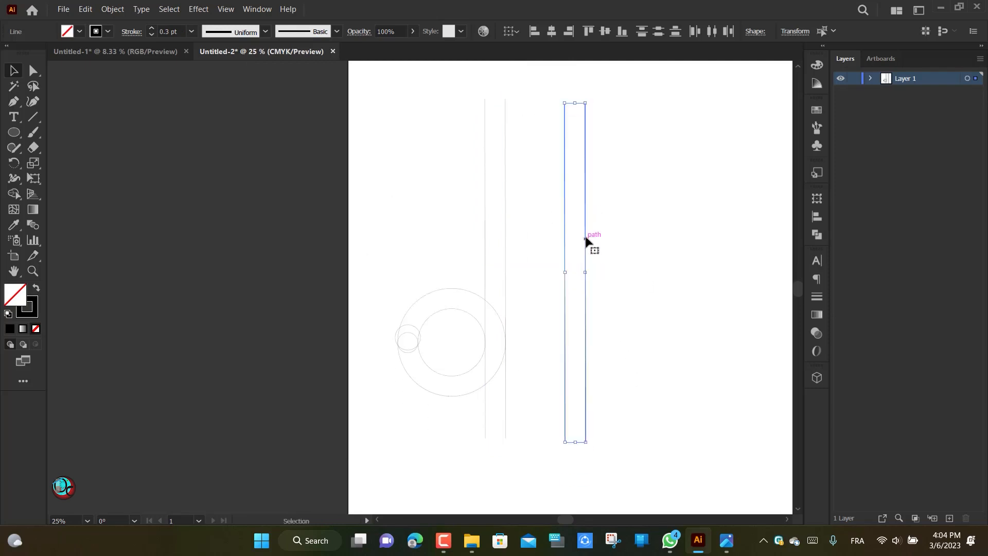
{"action": "left_click", "coordinate": [582, 235]}
- Draw a circle in the upper part that spans from the first to the last vertical line, touching both
{"action": "left_click", "coordinate": [14, 132]}
{"action": "left_click_drag", "start_coordinate": [480, 170], "coordinate": [571, 272]}
{"action": "key", "text": "v"}
{"action": "left_click_drag", "start_coordinate": [532, 172], "coordinate": [534, 187]}
{"action": "scroll", "coordinate": [638, 292], "scroll_direction": "up", "scroll_amount": 4}
{"action": "left_click_drag", "start_coordinate": [432, 270], "coordinate": [426, 265]}
{"action": "scroll", "coordinate": [443, 268], "scroll_direction": "up", "scroll_amount": 1}
{"action": "scroll", "coordinate": [463, 278], "scroll_direction": "down", "scroll_amount": 4}
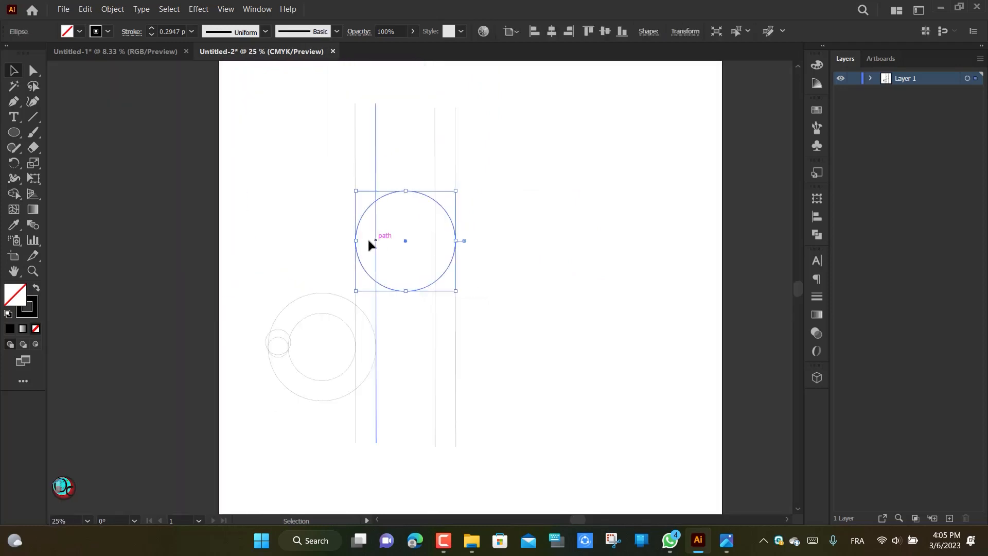
- Set the stroke weight of the lower circles and the upper circle to 0.3 pt
{"action": "left_click", "coordinate": [331, 294]}
{"action": "left_click", "coordinate": [325, 314]}
{"action": "left_click", "coordinate": [277, 331]}
{"action": "left_click", "coordinate": [177, 32]}
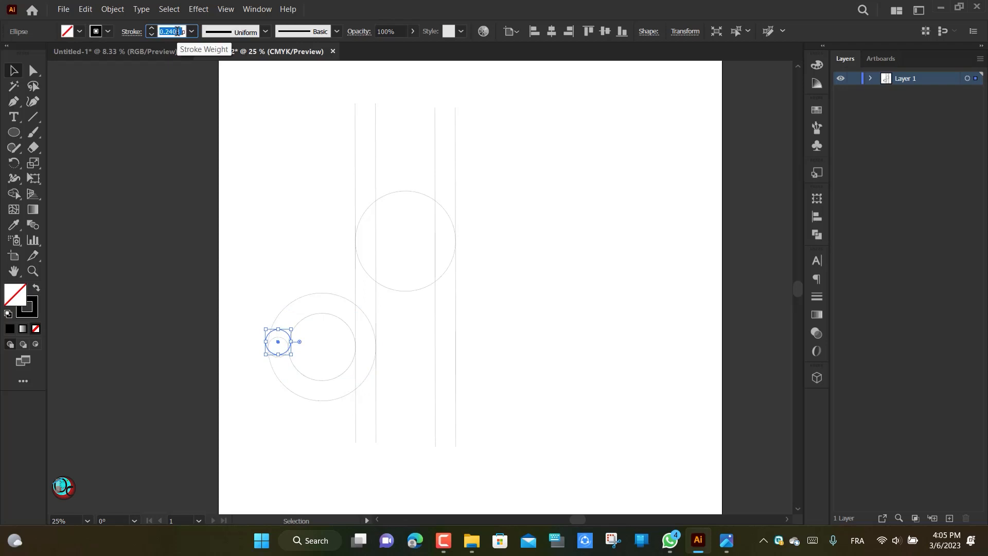
{"action": "left_click", "coordinate": [176, 31]}
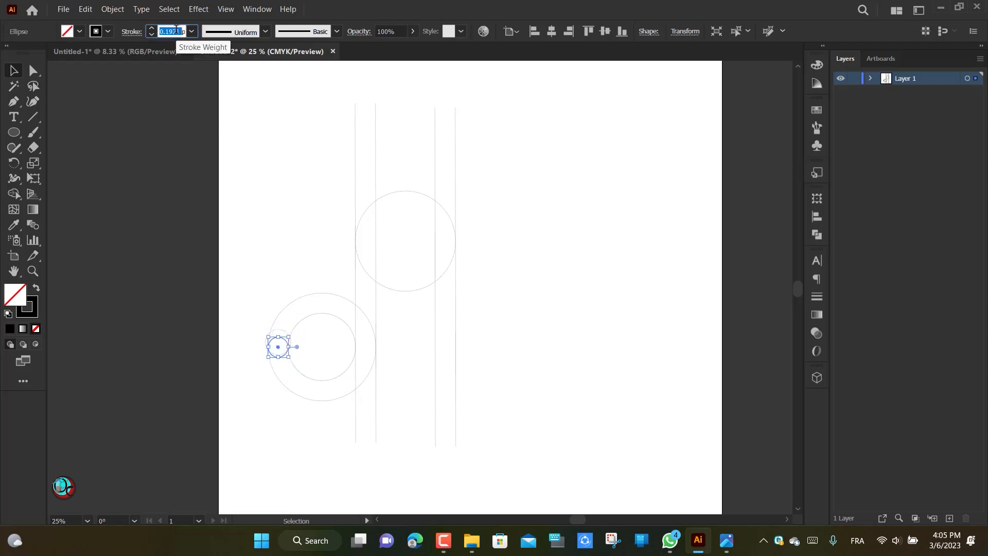
{"action": "left_click", "coordinate": [397, 193]}
- Draw a larger circle concentric with the upper circle, leaving a band as wide as the gap between paired lines
{"action": "left_click_drag", "start_coordinate": [347, 187], "coordinate": [478, 318]}
{"action": "left_click_drag", "start_coordinate": [461, 209], "coordinate": [455, 198]}
{"action": "left_click_drag", "start_coordinate": [472, 307], "coordinate": [476, 313]}
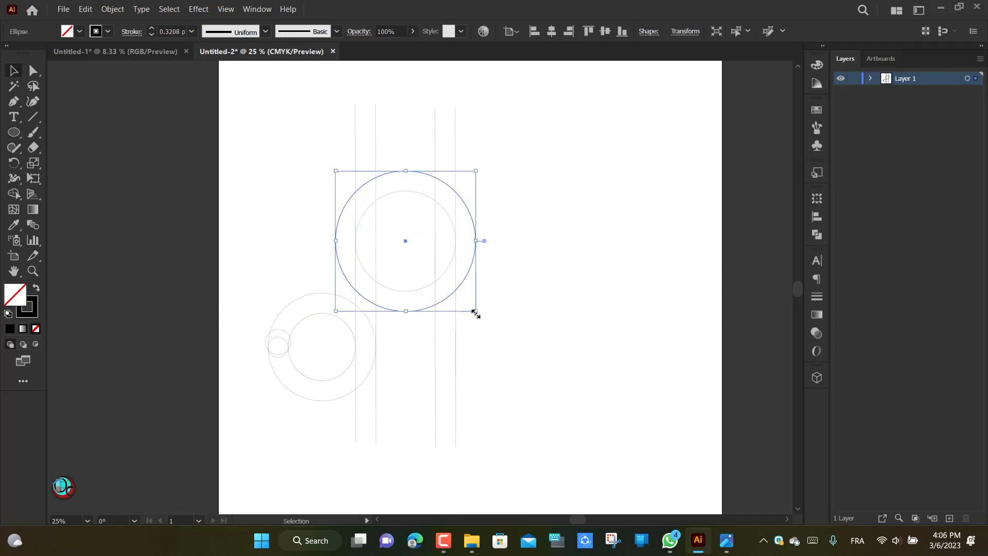
{"action": "left_click", "coordinate": [466, 295]}
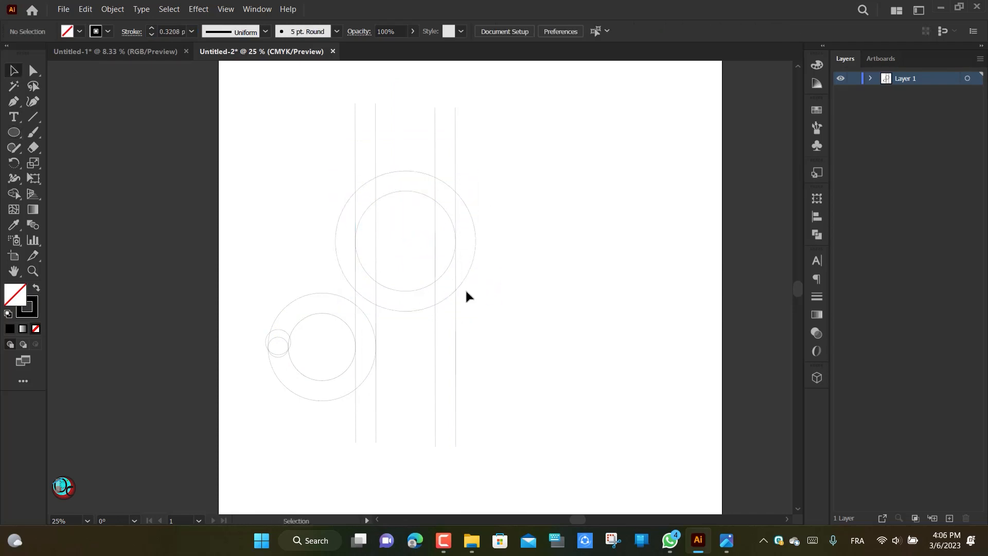
- Add a slightly enlarged concentric copy of the upper inner circle to form a thin gap around it
{"action": "left_click", "coordinate": [369, 207]}
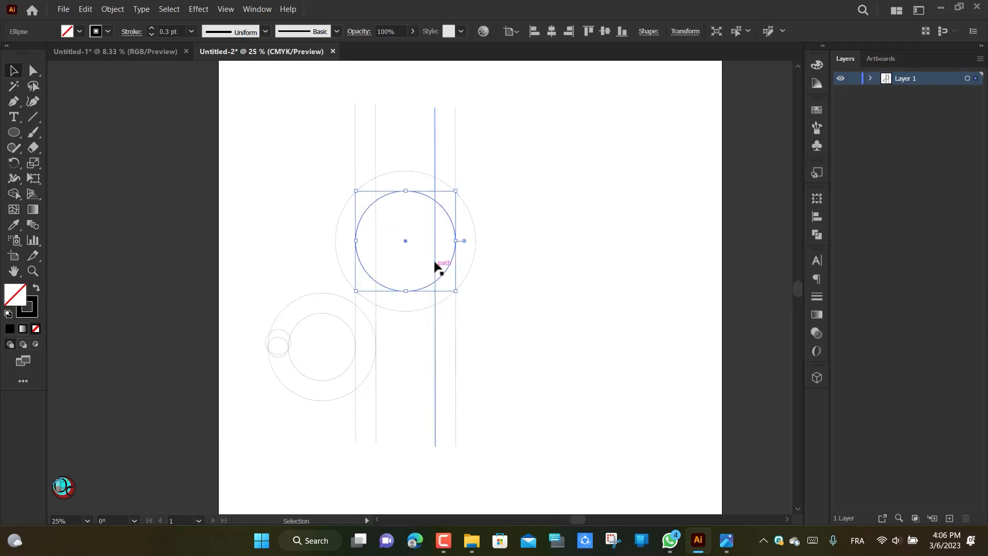
{"action": "mouse_move", "coordinate": [458, 292]}
{"action": "left_mouse_down"}
{"action": "mouse_move", "coordinate": [448, 280]}
{"action": "mouse_move", "coordinate": [457, 292]}
{"action": "left_mouse_up"}
{"action": "left_click_drag", "start_coordinate": [418, 205], "coordinate": [422, 200]}
{"action": "left_click_drag", "start_coordinate": [456, 291], "coordinate": [460, 294]}
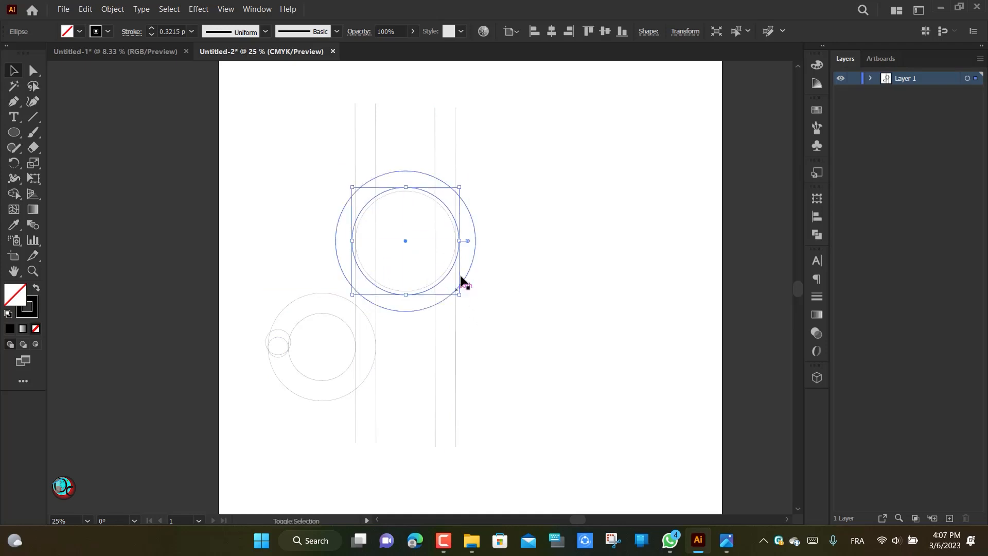
{"action": "left_click", "coordinate": [495, 218]}
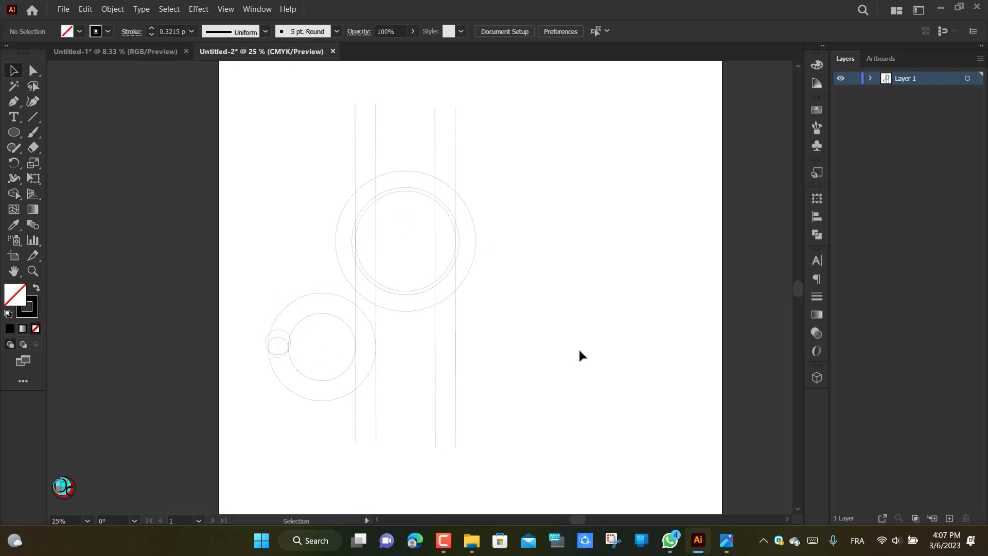
- Draw a horizontal line from the bottom of the lower-left outer circle to beyond the last vertical line
{"action": "left_click_drag", "start_coordinate": [324, 401], "coordinate": [489, 400]}
{"action": "scroll", "coordinate": [483, 371], "scroll_direction": "up", "scroll_amount": 1}
{"action": "scroll", "coordinate": [459, 388], "scroll_direction": "down", "scroll_amount": 3}
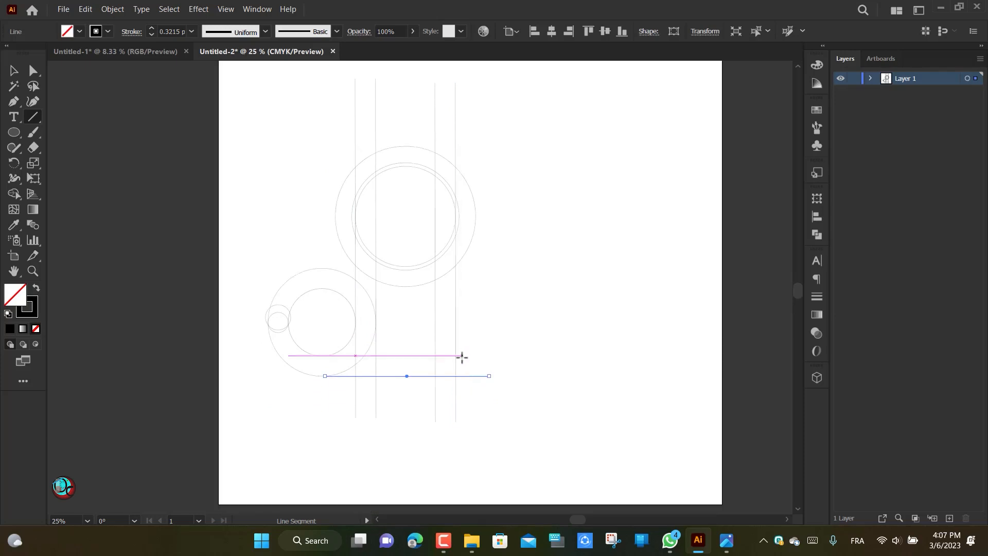
- Draw a diagonal line across the lower end of the right vertical pair and place a closely spaced parallel copy
{"action": "left_click_drag", "start_coordinate": [428, 386], "coordinate": [470, 332]}
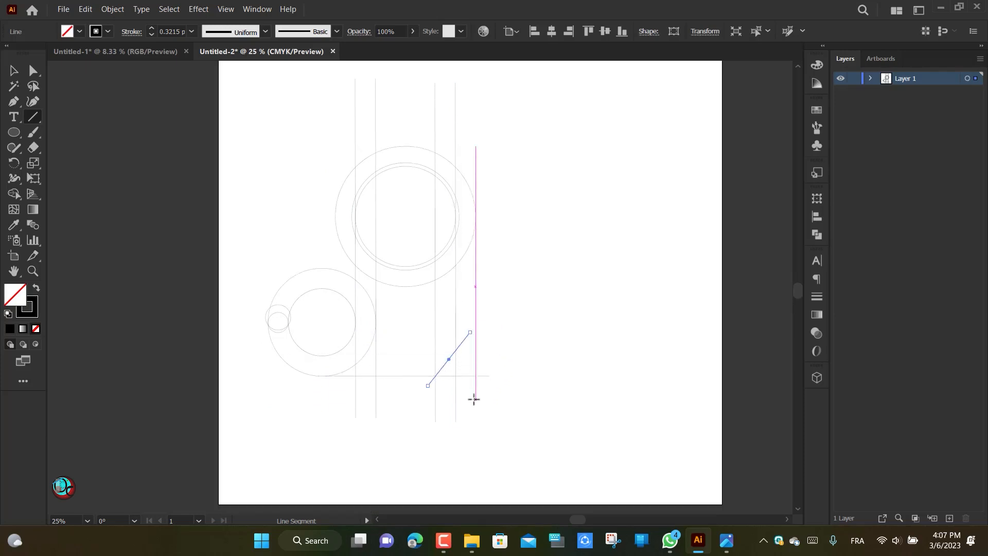
{"action": "scroll", "coordinate": [448, 379], "scroll_direction": "up", "scroll_amount": 8}
{"action": "key", "text": "v"}
{"action": "mouse_move", "coordinate": [329, 238]}
{"action": "left_mouse_down"}
{"action": "mouse_move", "coordinate": [329, 252]}
{"action": "mouse_move", "coordinate": [350, 254]}
{"action": "mouse_move", "coordinate": [337, 247]}
{"action": "left_mouse_up"}
{"action": "scroll", "coordinate": [388, 273], "scroll_direction": "down", "scroll_amount": 3}
{"action": "left_click_drag", "start_coordinate": [408, 283], "coordinate": [401, 274]}
{"action": "scroll", "coordinate": [400, 269], "scroll_direction": "up", "scroll_amount": 1}
{"action": "scroll", "coordinate": [399, 270], "scroll_direction": "down", "scroll_amount": 5}
{"action": "left_click", "coordinate": [433, 279]}
{"action": "scroll", "coordinate": [394, 269], "scroll_direction": "up", "scroll_amount": 3}
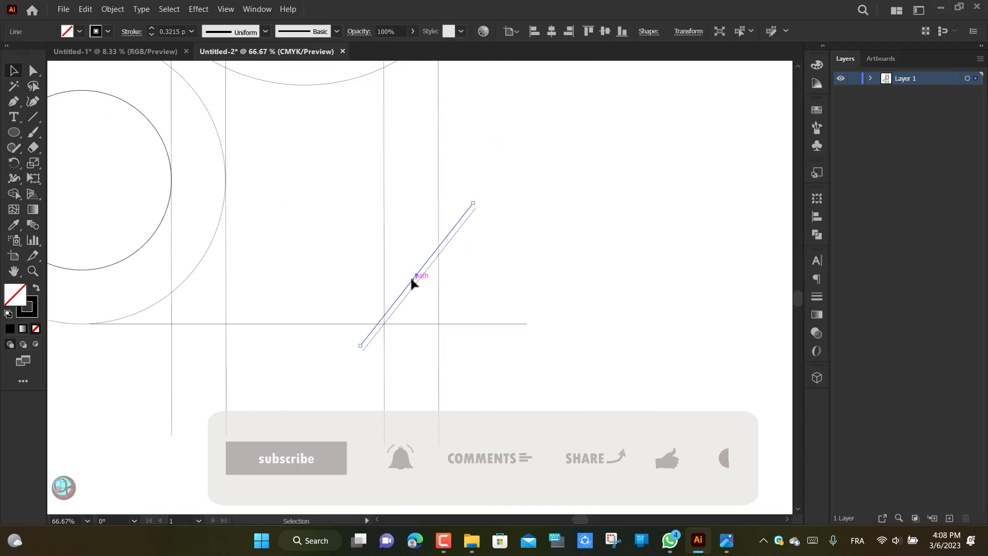
- Select all the construction shapes for Shape Builder and set a black fill with no stroke
{"action": "scroll", "coordinate": [503, 241], "scroll_direction": "down", "scroll_amount": 4}
{"action": "scroll", "coordinate": [526, 226], "scroll_direction": "up", "scroll_amount": 4}
{"action": "scroll", "coordinate": [531, 247], "scroll_direction": "left", "scroll_amount": 5}
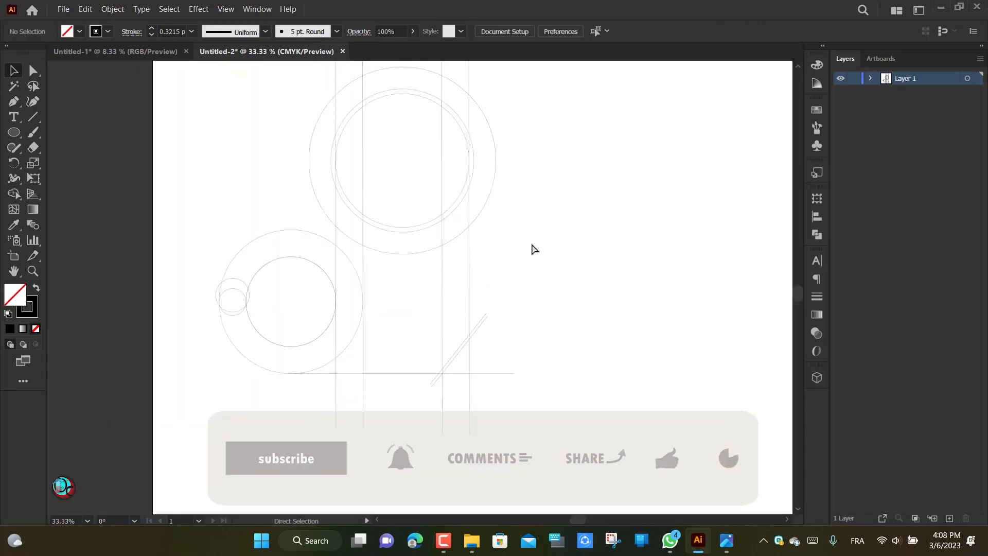
{"action": "scroll", "coordinate": [535, 238], "scroll_direction": "down", "scroll_amount": 1}
{"action": "scroll", "coordinate": [546, 231], "scroll_direction": "up", "scroll_amount": 1}
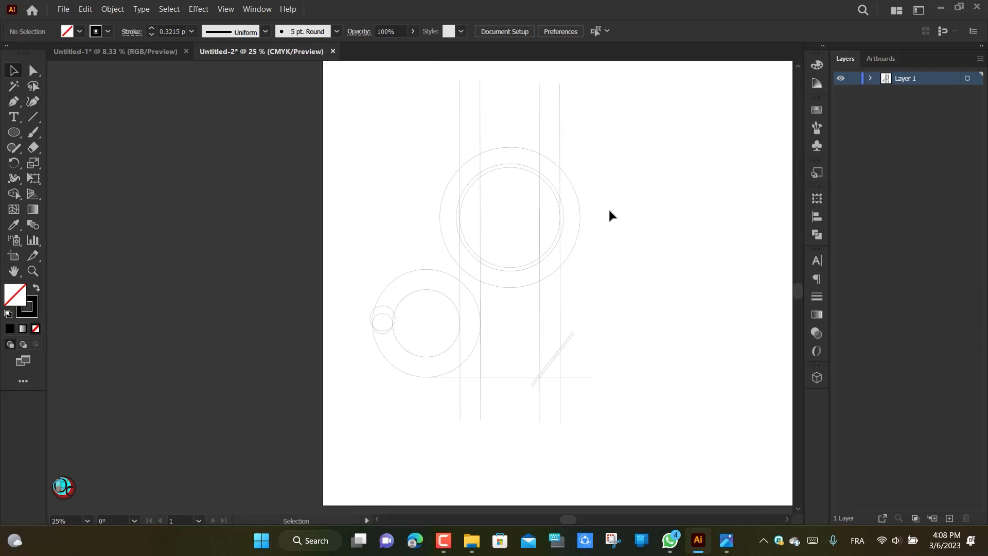
{"action": "key", "text": "ctrl+a"}
{"action": "key", "text": "shift+m"}
{"action": "left_click", "coordinate": [108, 32]}
{"action": "left_click", "coordinate": [7, 56]}
{"action": "left_click", "coordinate": [79, 31]}
{"action": "left_click", "coordinate": [36, 56]}
{"action": "left_click", "coordinate": [256, 294]}
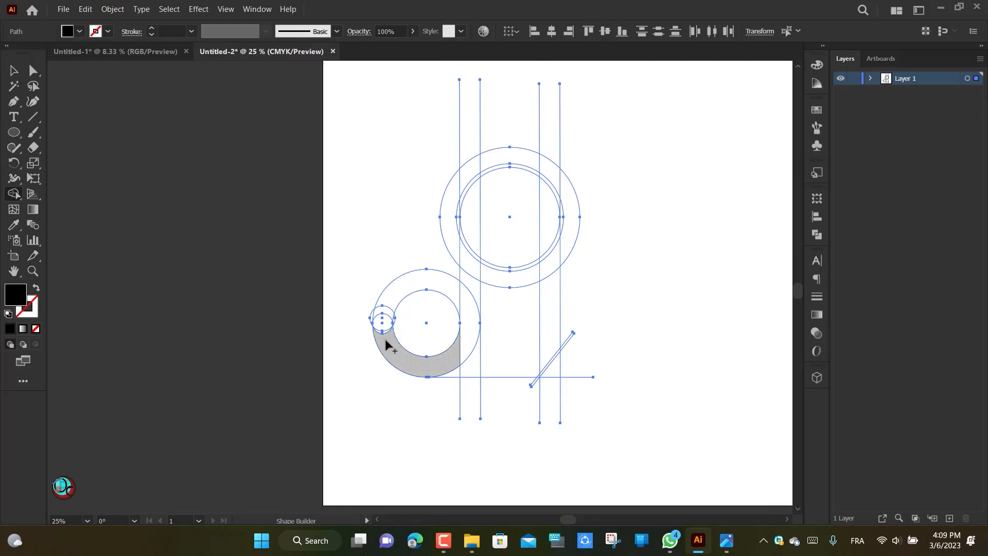
- Fill the lower ring's hook, the left stem below the arch and the circle segment inside it using Shape Builder
{"action": "scroll", "coordinate": [389, 346], "scroll_direction": "up", "scroll_amount": 2}
{"action": "left_click", "coordinate": [403, 379]}
{"action": "left_click", "coordinate": [538, 364]}
{"action": "scroll", "coordinate": [538, 364], "scroll_direction": "up", "scroll_amount": 3}
{"action": "scroll", "coordinate": [553, 270], "scroll_direction": "up", "scroll_amount": 2}
{"action": "left_click", "coordinate": [551, 270]}
{"action": "scroll", "coordinate": [550, 270], "scroll_direction": "up", "scroll_amount": 3}
{"action": "scroll", "coordinate": [535, 206], "scroll_direction": "down", "scroll_amount": 5}
{"action": "left_click", "coordinate": [540, 233]}
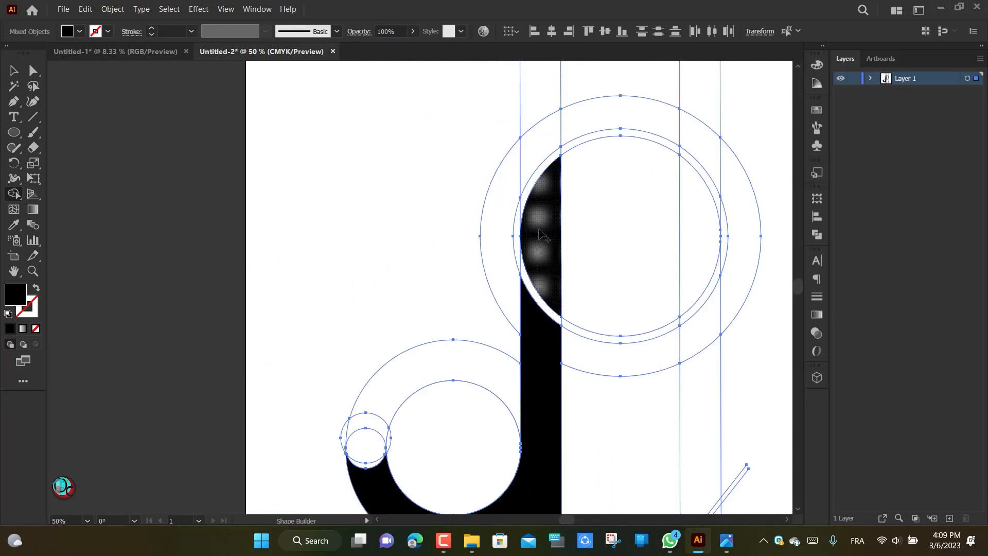
- Complete the top arch band and fill the right stem with Shape Builder, keeping the thin curved and diagonal gaps
{"action": "scroll", "coordinate": [535, 258], "scroll_direction": "up", "scroll_amount": 5}
{"action": "scroll", "coordinate": [530, 265], "scroll_direction": "down", "scroll_amount": 4}
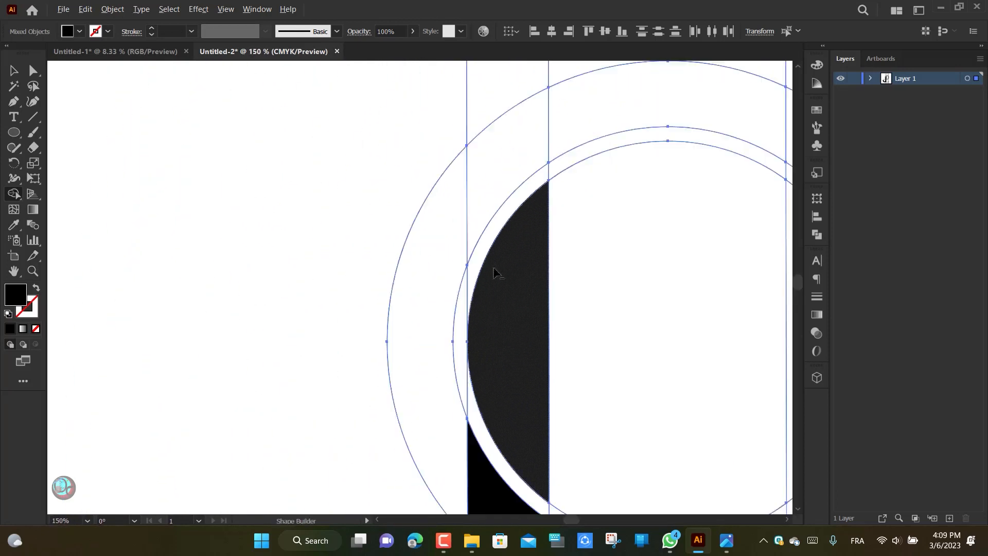
{"action": "scroll", "coordinate": [496, 271], "scroll_direction": "down", "scroll_amount": 2}
{"action": "mouse_move", "coordinate": [501, 284]}
{"action": "left_mouse_down"}
{"action": "mouse_move", "coordinate": [504, 237]}
{"action": "mouse_move", "coordinate": [500, 417]}
{"action": "mouse_move", "coordinate": [549, 201]}
{"action": "mouse_move", "coordinate": [666, 200]}
{"action": "mouse_move", "coordinate": [709, 231]}
{"action": "left_mouse_up"}
{"action": "left_click_drag", "start_coordinate": [714, 265], "coordinate": [729, 437]}
{"action": "scroll", "coordinate": [728, 439], "scroll_direction": "down", "scroll_amount": 2}
{"action": "scroll", "coordinate": [704, 445], "scroll_direction": "down", "scroll_amount": 3}
{"action": "scroll", "coordinate": [704, 446], "scroll_direction": "right", "scroll_amount": 3}
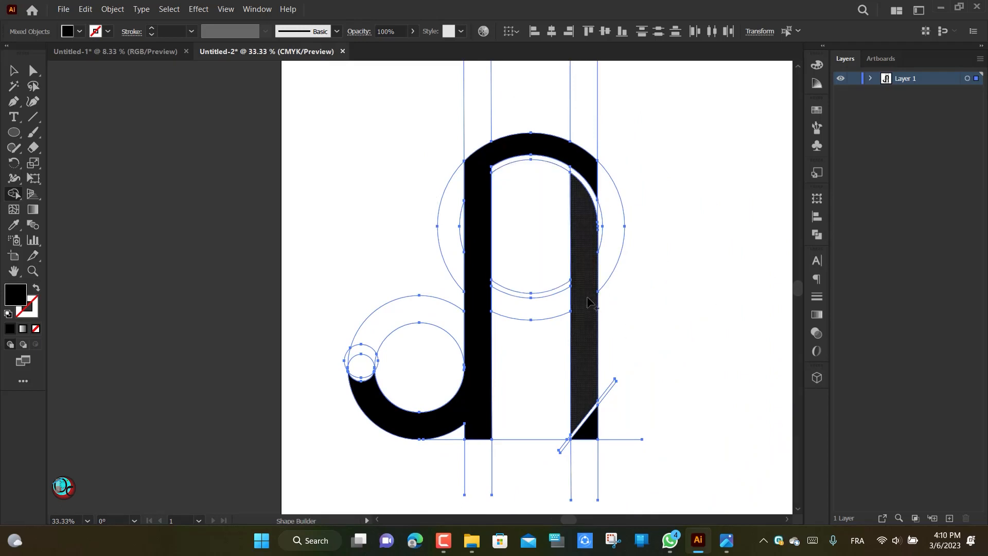
- Merge the regions of the larger small circle into a solid black dot at the hook's left end
{"action": "scroll", "coordinate": [348, 361], "scroll_direction": "up", "scroll_amount": 6}
{"action": "mouse_move", "coordinate": [379, 414]}
{"action": "left_mouse_down"}
{"action": "mouse_move", "coordinate": [364, 437]}
{"action": "mouse_move", "coordinate": [337, 442]}
{"action": "left_mouse_up"}
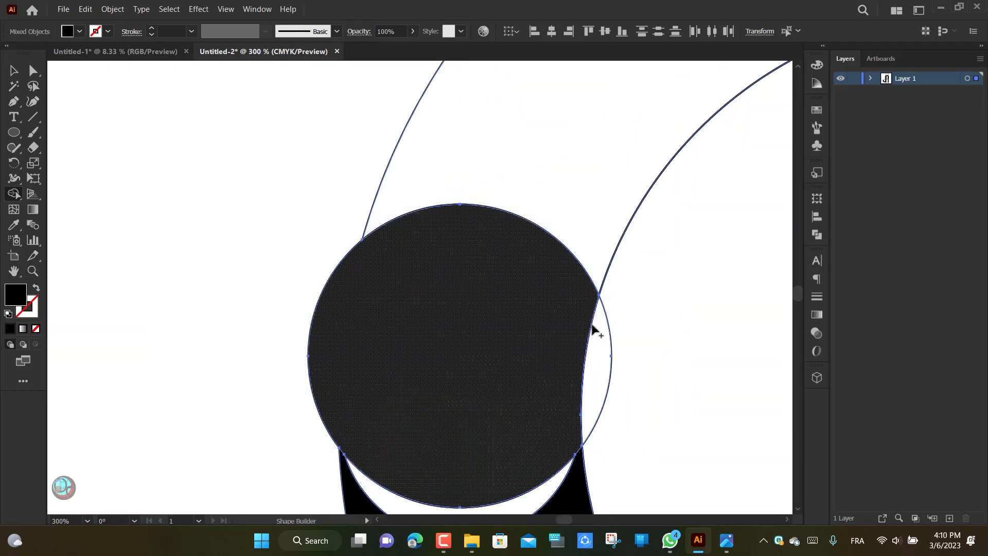
{"action": "scroll", "coordinate": [505, 363], "scroll_direction": "down", "scroll_amount": 5}
{"action": "scroll", "coordinate": [541, 299], "scroll_direction": "down", "scroll_amount": 2}
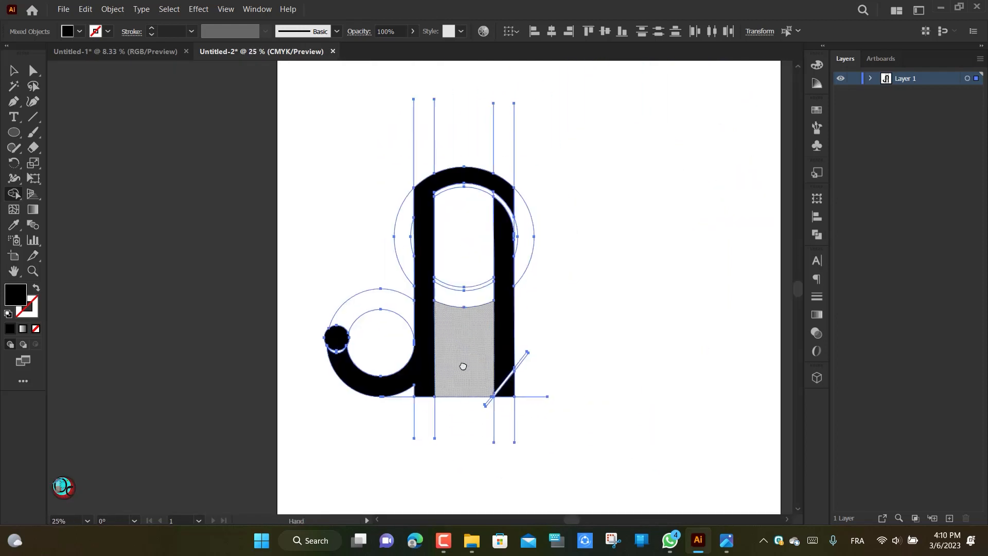
- Delete the leftover construction lines and circles around the black letter shapes
{"action": "key", "text": "v"}
{"action": "left_click", "coordinate": [486, 85]}
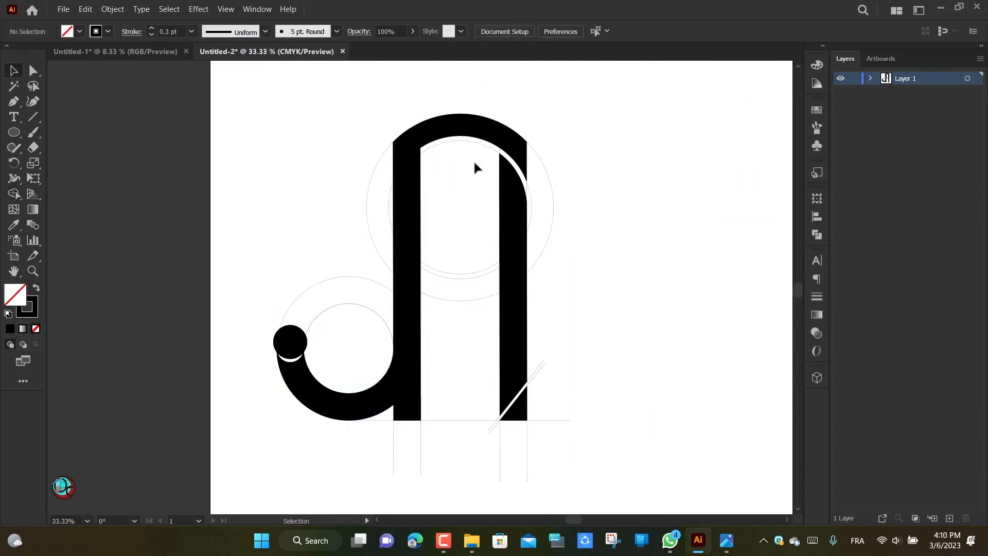
{"action": "key", "text": "Delete"}
{"action": "left_click_drag", "start_coordinate": [488, 463], "coordinate": [554, 461]}
{"action": "key", "text": "Delete"}
{"action": "left_click_drag", "start_coordinate": [536, 344], "coordinate": [590, 371]}
{"action": "key", "text": "Delete"}
{"action": "left_click_drag", "start_coordinate": [446, 463], "coordinate": [376, 437]}
{"action": "key", "text": "Delete"}
- Move the dot slightly up from the hook and round the right stem foot's outer corner by about 27 px
{"action": "left_click", "coordinate": [307, 353]}
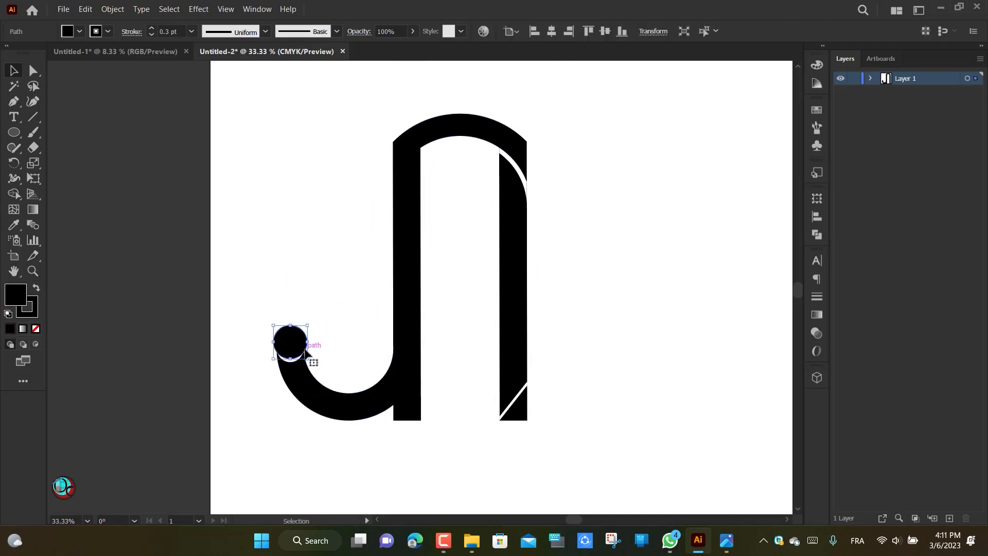
{"action": "left_click", "coordinate": [320, 356]}
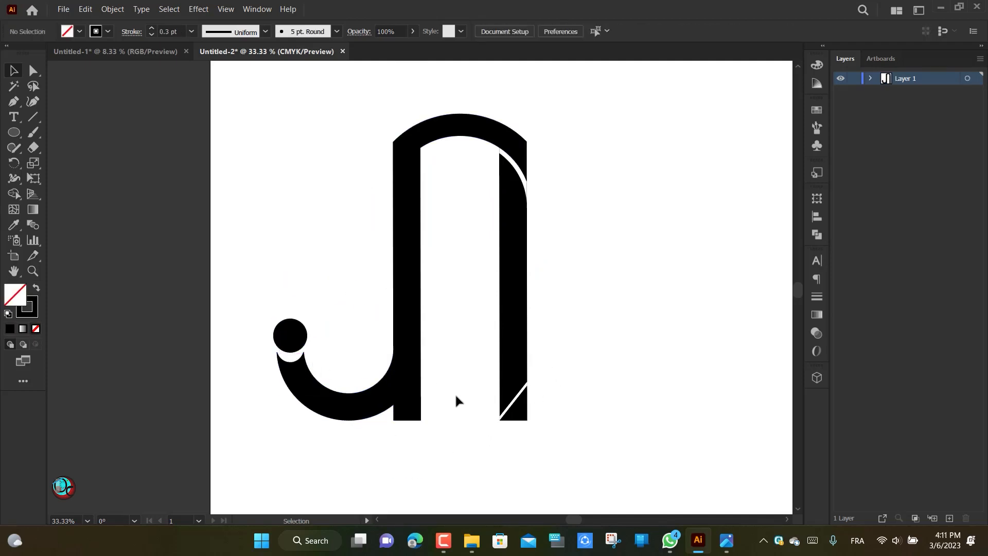
{"action": "scroll", "coordinate": [509, 424], "scroll_direction": "up", "scroll_amount": 5}
{"action": "left_click", "coordinate": [572, 315]}
{"action": "left_click_drag", "start_coordinate": [595, 343], "coordinate": [568, 313]}
{"action": "left_click", "coordinate": [603, 350], "text": "ctrl"}
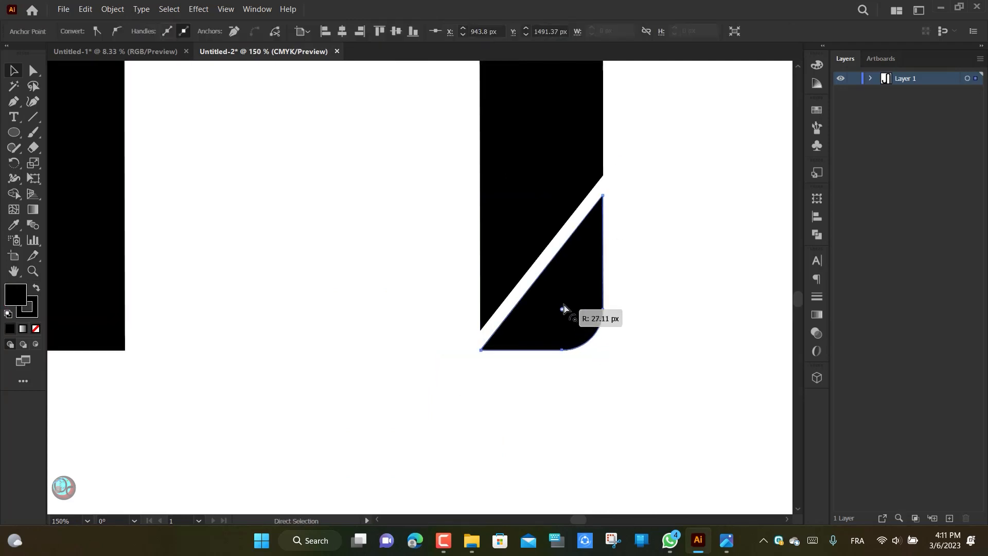
{"action": "scroll", "coordinate": [606, 349], "scroll_direction": "down", "scroll_amount": 5}
{"action": "left_click", "coordinate": [630, 317]}
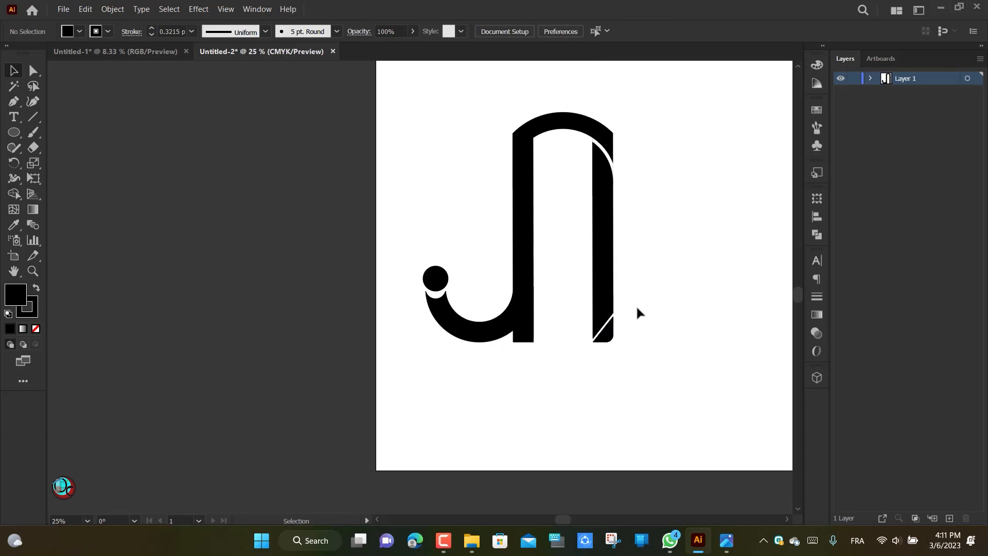
- Undo the foot's corner rounding, the dot's move and the last deletion of construction shapes
{"action": "scroll", "coordinate": [637, 313], "scroll_direction": "down", "scroll_amount": 1}
{"action": "scroll", "coordinate": [660, 280], "scroll_direction": "up", "scroll_amount": 2}
{"action": "left_click", "coordinate": [642, 268]}
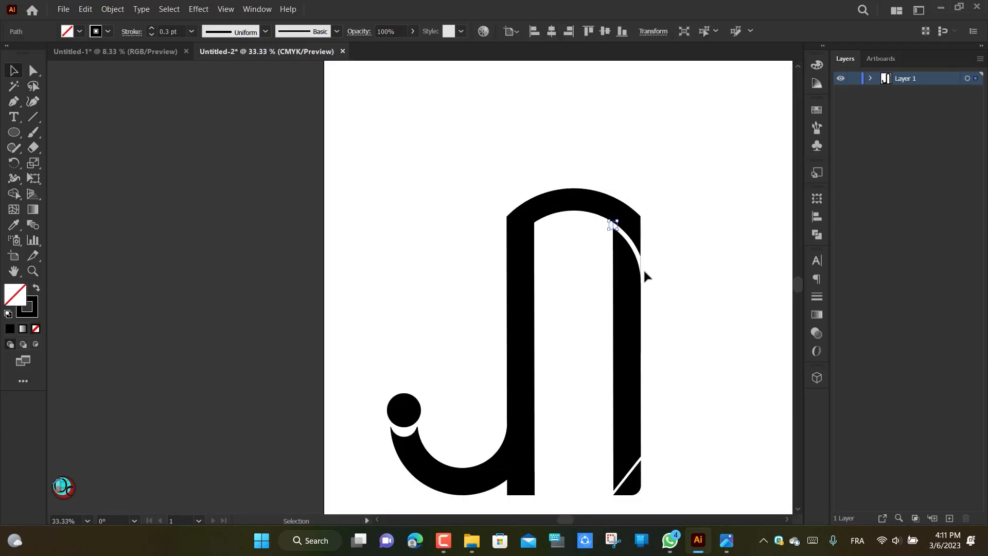
{"action": "key", "text": "ctrl+z"}
{"action": "key", "text": "ctrl+z"}
{"action": "key", "text": "ctrl+z"}
{"action": "key", "text": "ctrl+z"}
{"action": "key", "text": "ctrl+z"}
{"action": "key", "text": "ctrl+z"}
{"action": "key", "text": "ctrl+z"}
{"action": "key", "text": "ctrl+z"}
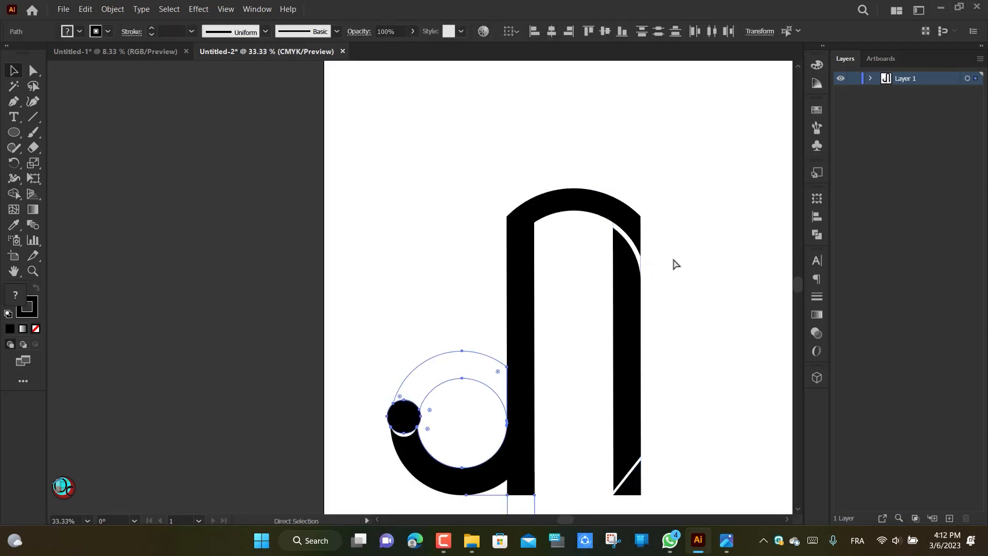
- Undo the remaining deletions of construction lines and circles around the black letter shapes
{"action": "key", "text": "ctrl+z"}
{"action": "key", "text": "ctrl+z"}
{"action": "key", "text": "ctrl+z"}
{"action": "key", "text": "ctrl+z"}
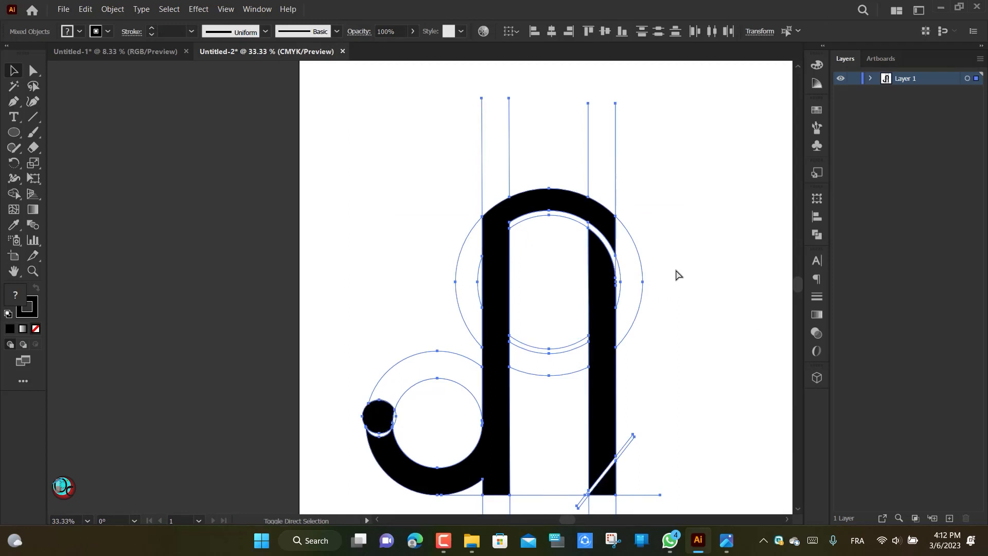
{"action": "scroll", "coordinate": [677, 268], "scroll_direction": "down", "scroll_amount": 2}
{"action": "key", "text": "ctrl+0"}
{"action": "left_click_drag", "start_coordinate": [322, 277], "coordinate": [395, 257]}
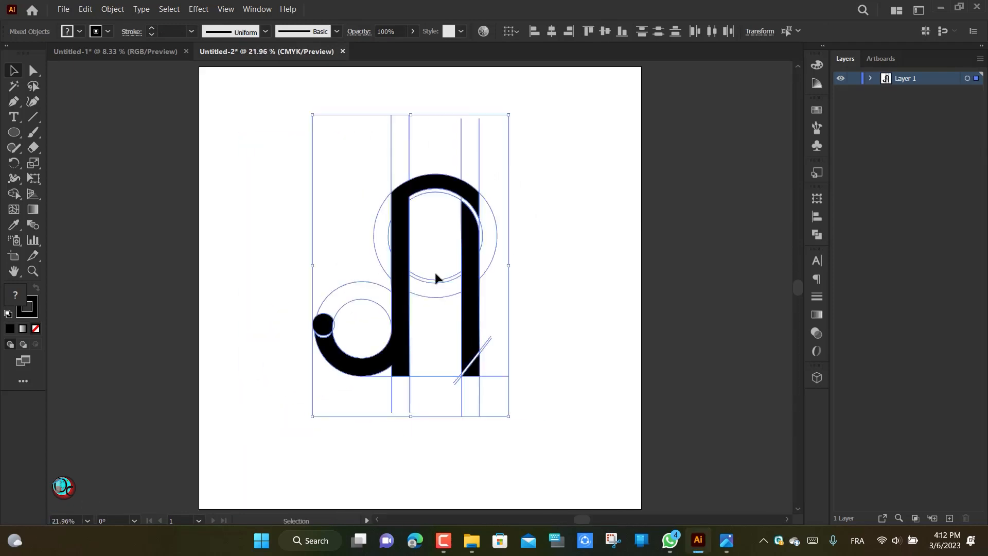
- Turn the strokes of all letter shapes and construction geometry into dashed lines with 12 pt dashes
{"action": "left_click", "coordinate": [526, 242]}
{"action": "left_click_drag", "start_coordinate": [265, 107], "coordinate": [603, 383]}
{"action": "left_click", "coordinate": [817, 297]}
{"action": "left_click", "coordinate": [662, 348]}
{"action": "left_click", "coordinate": [603, 325]}
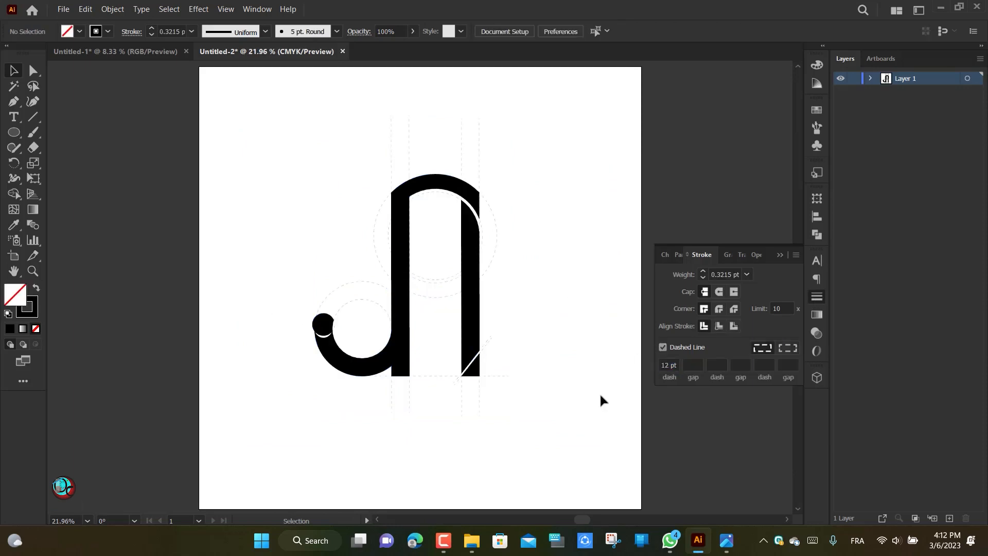
{"action": "left_click", "coordinate": [816, 298]}
- Export the black logo with its dashed construction lines for web as a High-quality 2000 × 2000 px JPEG named jn
{"action": "left_click", "coordinate": [62, 9]}
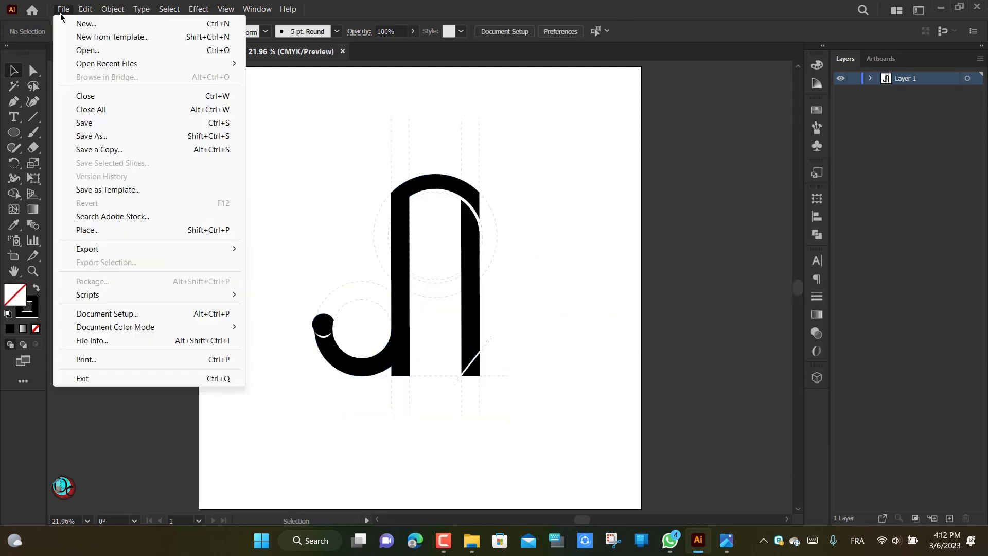
{"action": "left_click", "coordinate": [258, 124]}
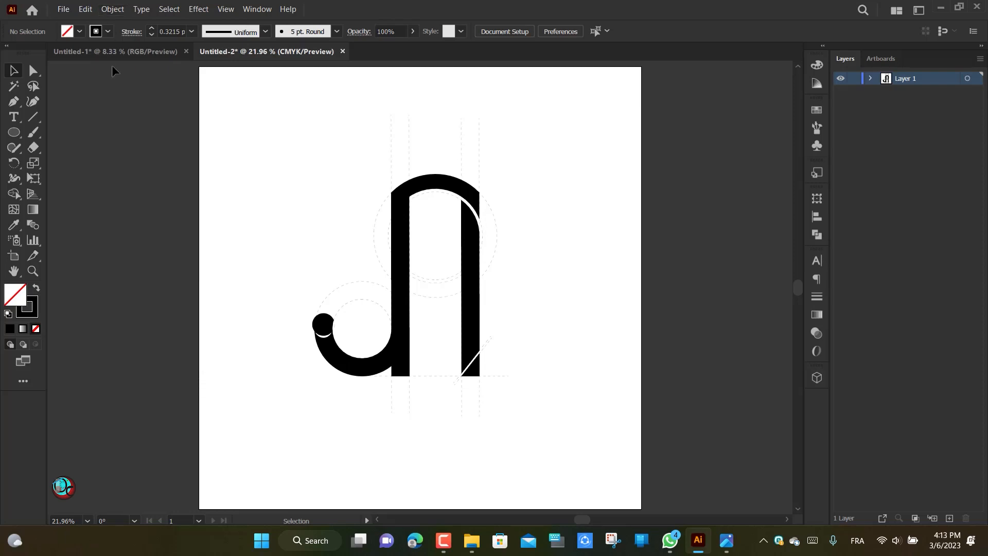
{"action": "left_click", "coordinate": [63, 9]}
{"action": "mouse_move", "coordinate": [66, 247]}
{"action": "left_click", "coordinate": [294, 273]}
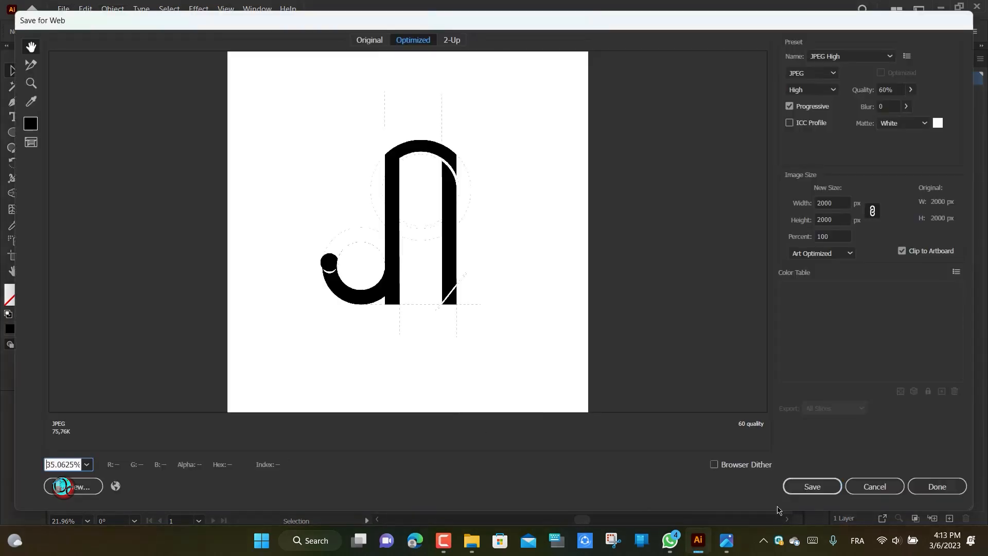
{"action": "left_click", "coordinate": [813, 486]}
{"action": "left_click_drag", "start_coordinate": [138, 404], "coordinate": [88, 398]}
{"action": "type", "text": "jn"}
{"action": "key", "text": "Return"}
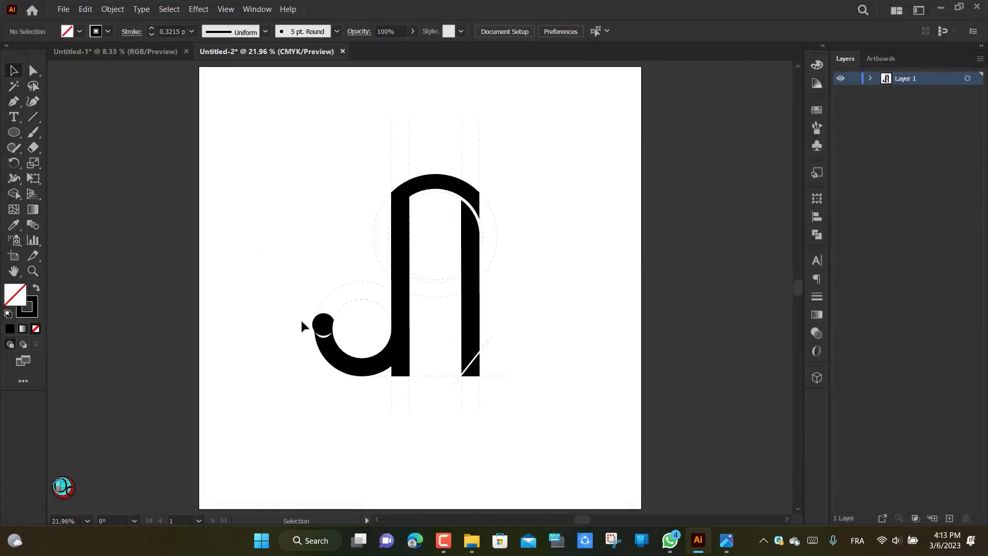
- Fill the dot at the hook's end with a linear gradient from orange to red
{"action": "left_click", "coordinate": [320, 330]}
{"action": "left_click", "coordinate": [816, 314]}
{"action": "left_click", "coordinate": [669, 278]}
{"action": "left_click", "coordinate": [600, 294]}
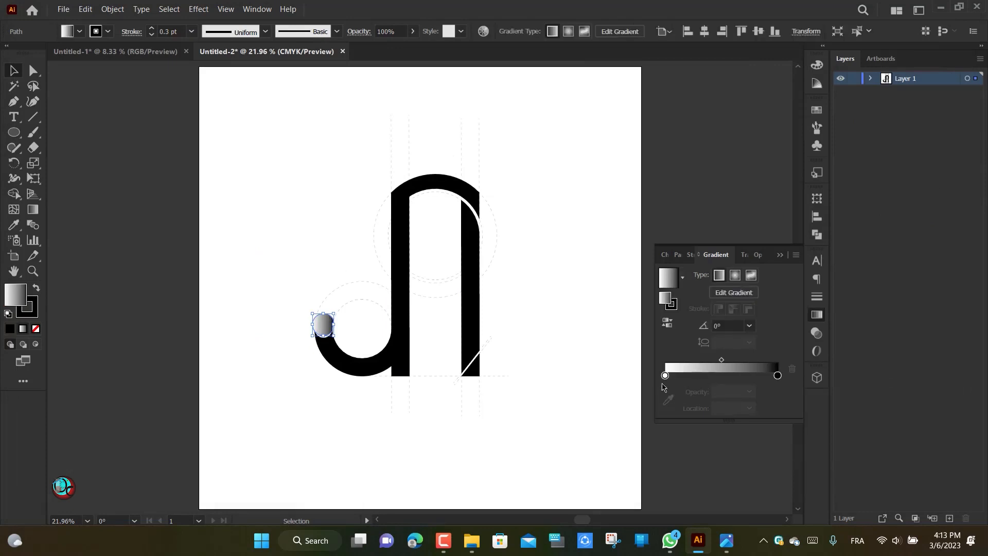
{"action": "double_click", "coordinate": [665, 375]}
{"action": "left_click", "coordinate": [649, 272]}
{"action": "left_click", "coordinate": [639, 272]}
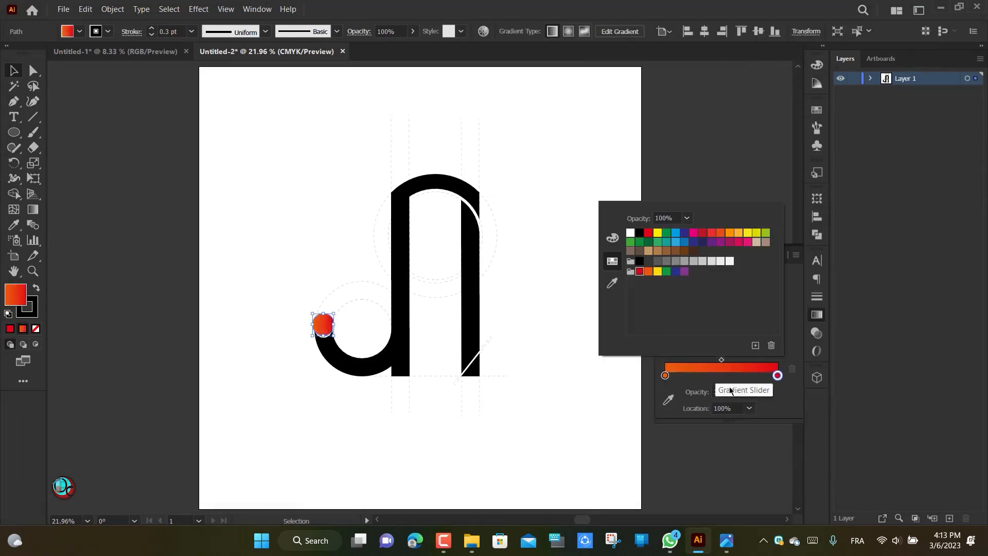
- Apply the same orange-to-red gradient to the main letter shape, the right stem and its foot piece
{"action": "left_click", "coordinate": [379, 366]}
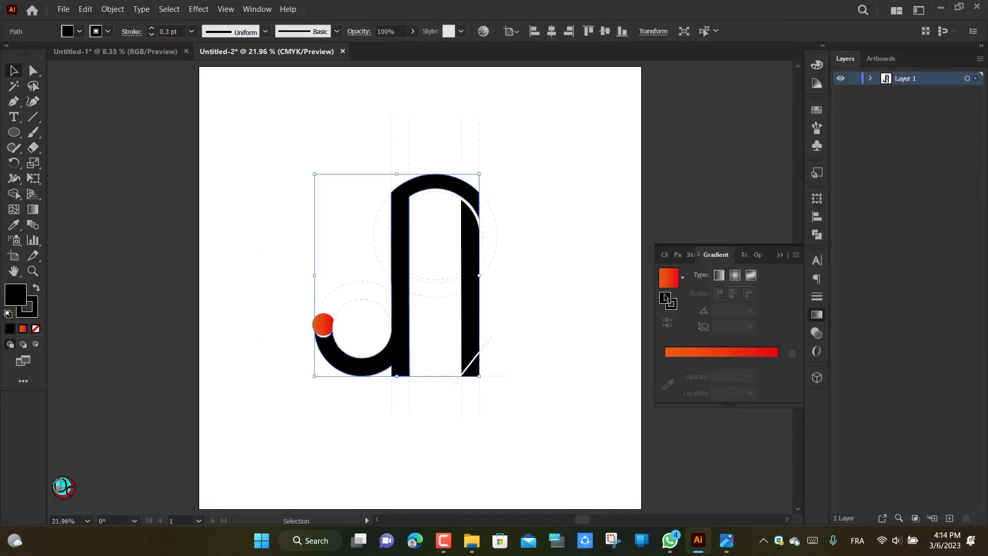
{"action": "left_click", "coordinate": [669, 278]}
{"action": "left_click", "coordinate": [471, 313]}
{"action": "left_click", "coordinate": [669, 278]}
{"action": "left_click", "coordinate": [471, 367]}
{"action": "left_click", "coordinate": [669, 278]}
{"action": "left_click", "coordinate": [553, 297]}
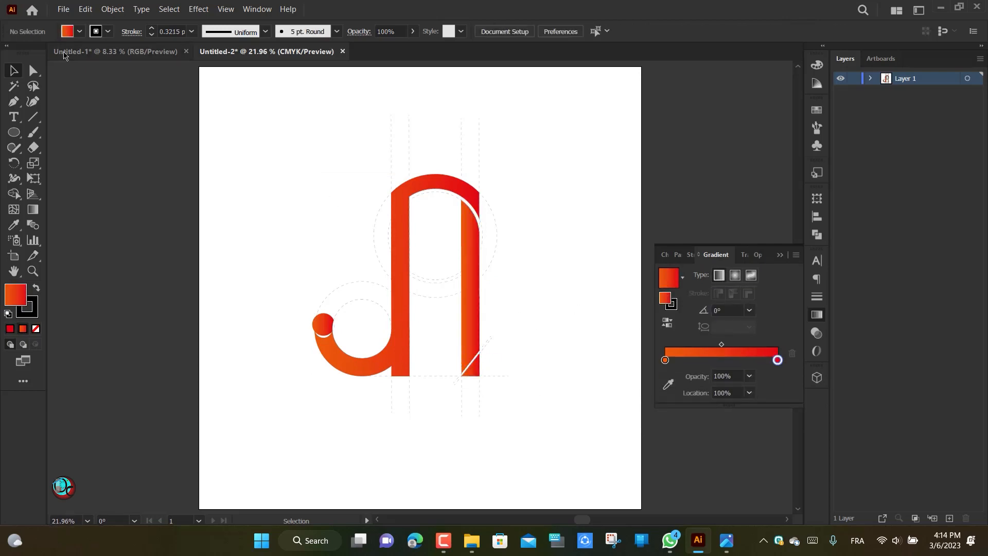
- Export the gradient logo with its construction lines for web as a JPEG named jn orange
{"action": "left_click", "coordinate": [63, 9]}
{"action": "mouse_move", "coordinate": [152, 248]}
{"action": "left_click", "coordinate": [267, 280]}
{"action": "left_click", "coordinate": [86, 465]}
{"action": "left_click", "coordinate": [111, 451]}
{"action": "left_click", "coordinate": [801, 492]}
{"action": "type", "text": "jn orange"}
{"action": "left_click", "coordinate": [621, 458]}
- Delete the dashed baseline segments and the vertical guide ends below the right stem
{"action": "left_click", "coordinate": [449, 129]}
{"action": "left_click", "coordinate": [493, 376]}
{"action": "key", "text": "Delete"}
{"action": "left_click", "coordinate": [479, 400]}
{"action": "key", "text": "Delete"}
{"action": "left_click", "coordinate": [461, 400]}
{"action": "key", "text": "Delete"}
{"action": "left_click", "coordinate": [437, 376]}
{"action": "key", "text": "Delete"}
- Delete the circle remnant beside the dot and the diagonal guide ends at the right stem's foot
{"action": "left_click", "coordinate": [335, 326]}
{"action": "key", "text": "Delete"}
{"action": "left_click", "coordinate": [487, 343]}
{"action": "key", "text": "Delete"}
{"action": "left_click", "coordinate": [456, 382]}
{"action": "key", "text": "Delete"}
{"action": "left_click", "coordinate": [468, 373]}
- Try to delete the path pieces at the right stem's slanted cut and undo both deletions
{"action": "scroll", "coordinate": [458, 393], "scroll_direction": "up", "scroll_amount": 3}
{"action": "scroll", "coordinate": [459, 389], "scroll_direction": "up", "scroll_amount": 4}
{"action": "left_click", "coordinate": [459, 387]}
{"action": "left_click", "coordinate": [493, 188]}
{"action": "key", "text": "Delete"}
{"action": "left_click", "coordinate": [510, 149]}
{"action": "key", "text": "Delete"}
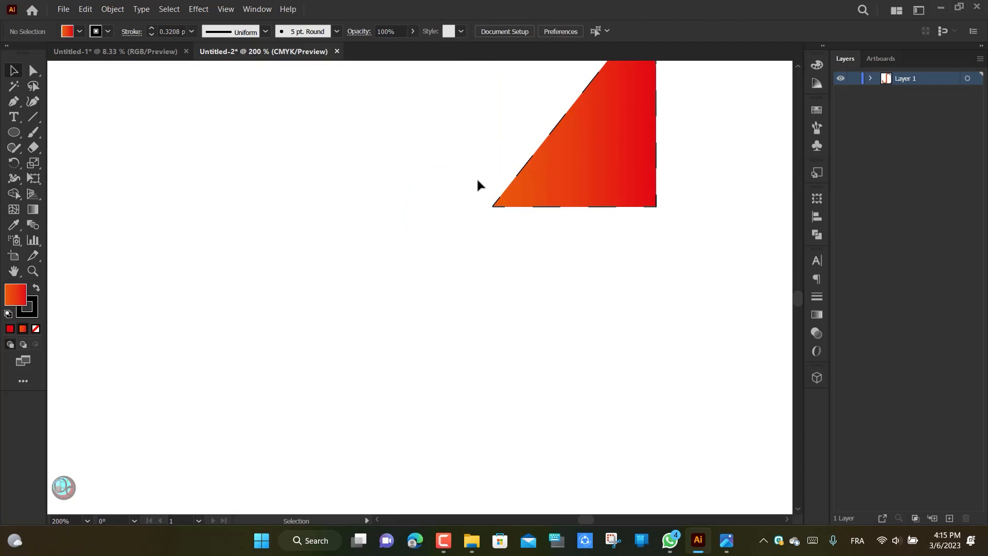
{"action": "key", "text": "ctrl+z"}
{"action": "key", "text": "ctrl+z"}
- Remove the remaining dashed outline from the right stem's pieces and the main hooked letter shape
{"action": "scroll", "coordinate": [401, 252], "scroll_direction": "up", "scroll_amount": 4}
{"action": "left_click", "coordinate": [657, 194]}
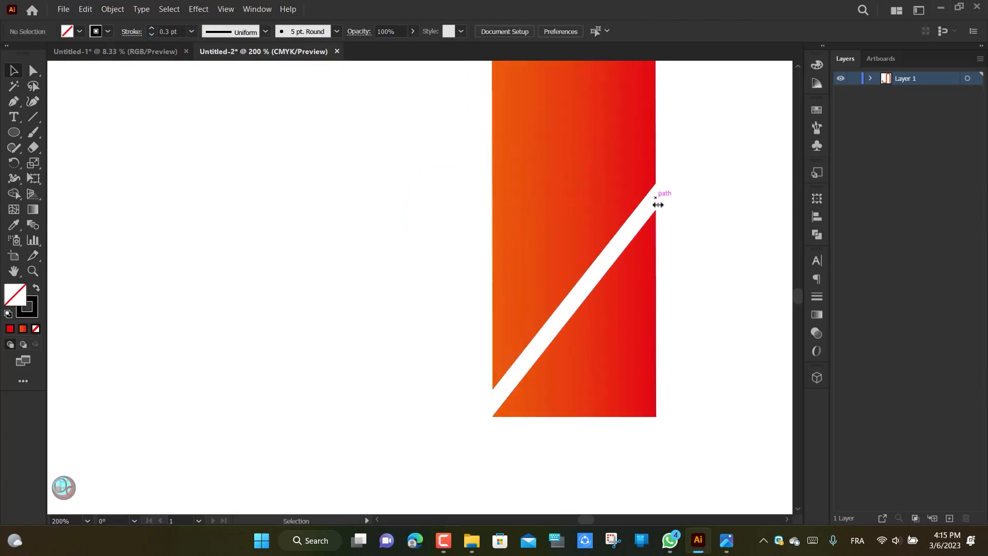
{"action": "scroll", "coordinate": [474, 283], "scroll_direction": "down", "scroll_amount": 4}
{"action": "scroll", "coordinate": [545, 396], "scroll_direction": "down", "scroll_amount": 2}
{"action": "key", "text": "ctrl+a"}
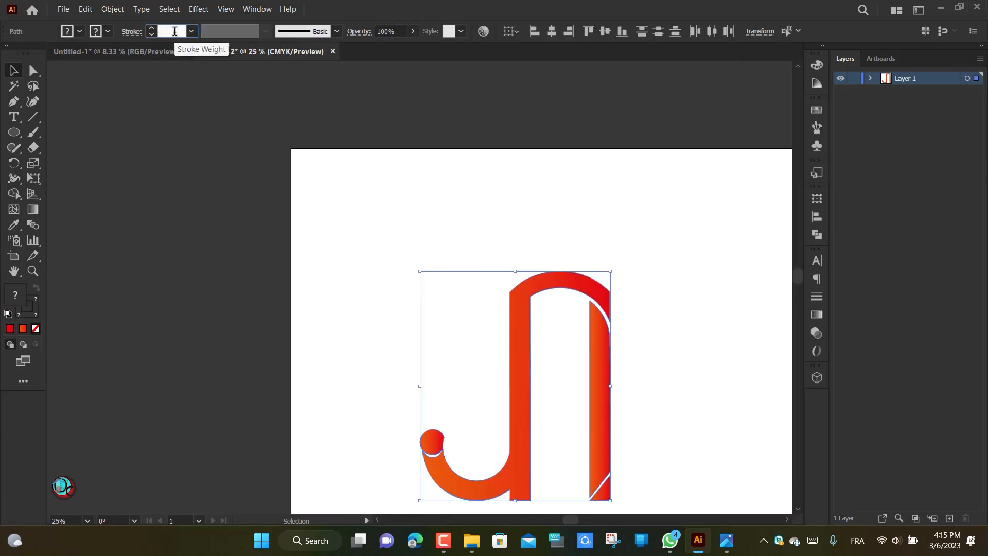
{"action": "left_click", "coordinate": [513, 360]}
{"action": "scroll", "coordinate": [525, 299], "scroll_direction": "up", "scroll_amount": 7}
{"action": "left_click_drag", "start_coordinate": [405, 243], "coordinate": [323, 366]}
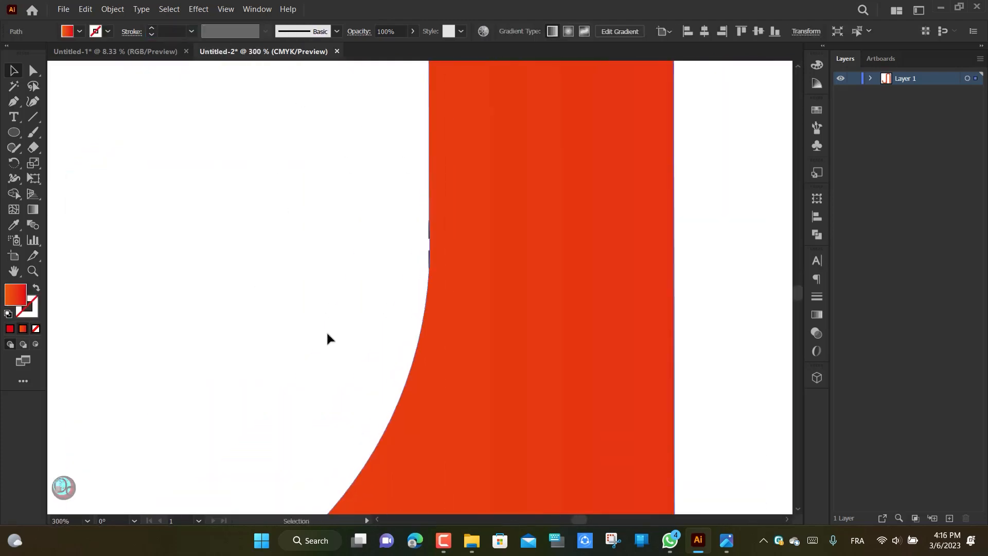
{"action": "left_click", "coordinate": [427, 254]}
{"action": "left_click_drag", "start_coordinate": [129, 355], "coordinate": [790, 176]}
{"action": "left_click_drag", "start_coordinate": [371, 307], "coordinate": [486, 432]}
- Set the stroke to 0 pt on the dot and on the crescent path between dot and hook
{"action": "left_click", "coordinate": [230, 103]}
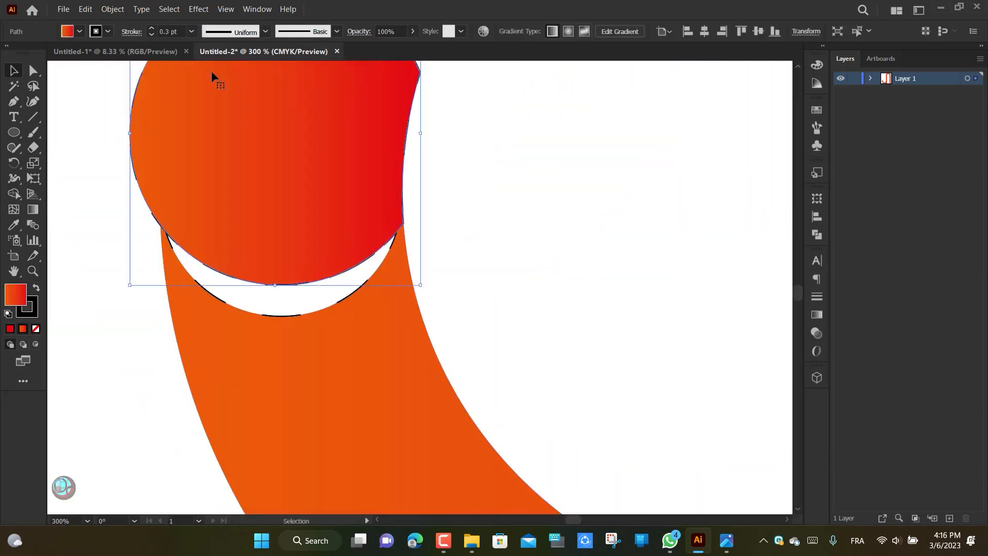
{"action": "left_click", "coordinate": [151, 34]}
{"action": "left_click", "coordinate": [172, 274]}
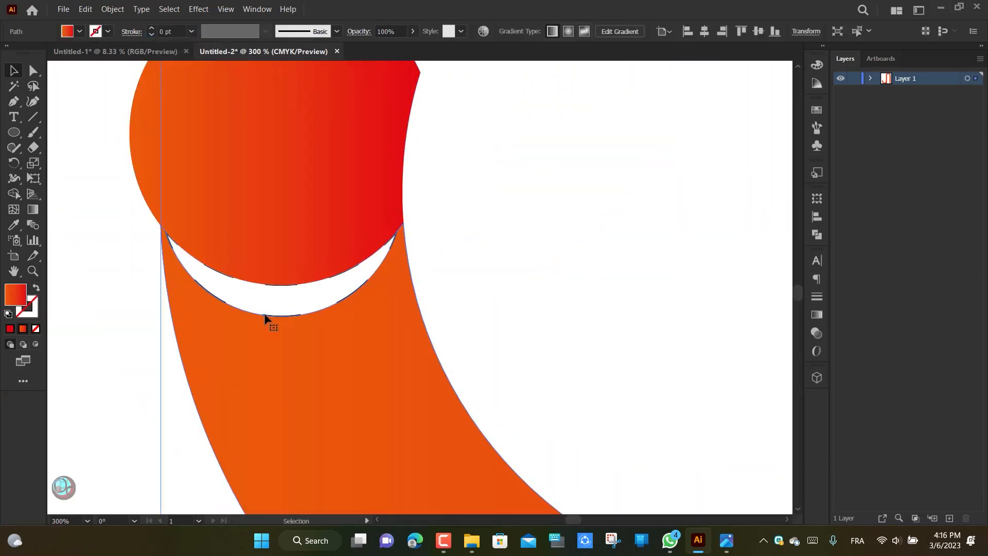
{"action": "left_click", "coordinate": [389, 241]}
{"action": "left_click", "coordinate": [392, 242]}
{"action": "left_click", "coordinate": [282, 316]}
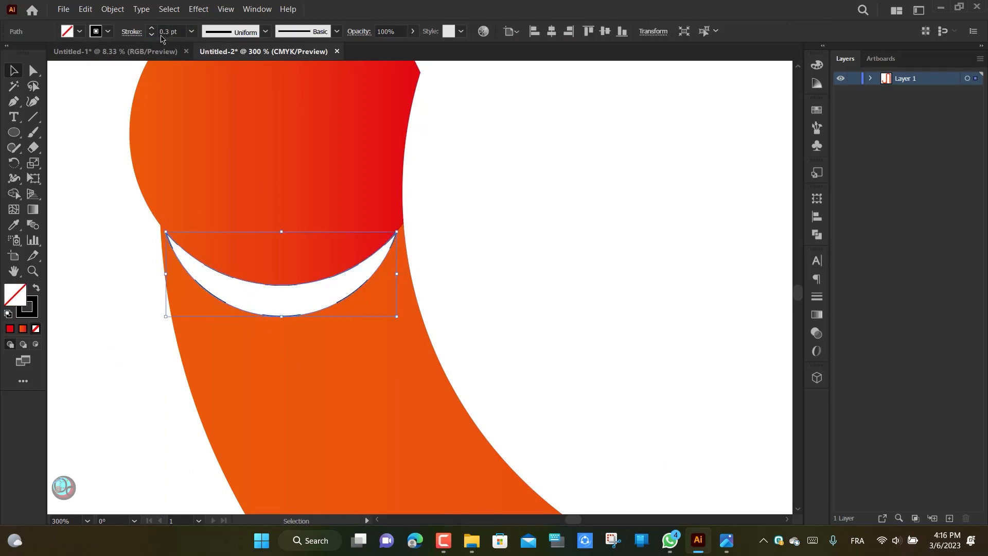
{"action": "left_click", "coordinate": [152, 34]}
- Nudge the dot up, shrink it slightly and reposition it inside the hook's curved notch
{"action": "left_click", "coordinate": [397, 154]}
{"action": "key", "text": "Up"}
{"action": "key", "text": "Up"}
{"action": "key", "text": "Up"}
{"action": "key", "text": "Up"}
{"action": "scroll", "coordinate": [432, 246], "scroll_direction": "down", "scroll_amount": 4}
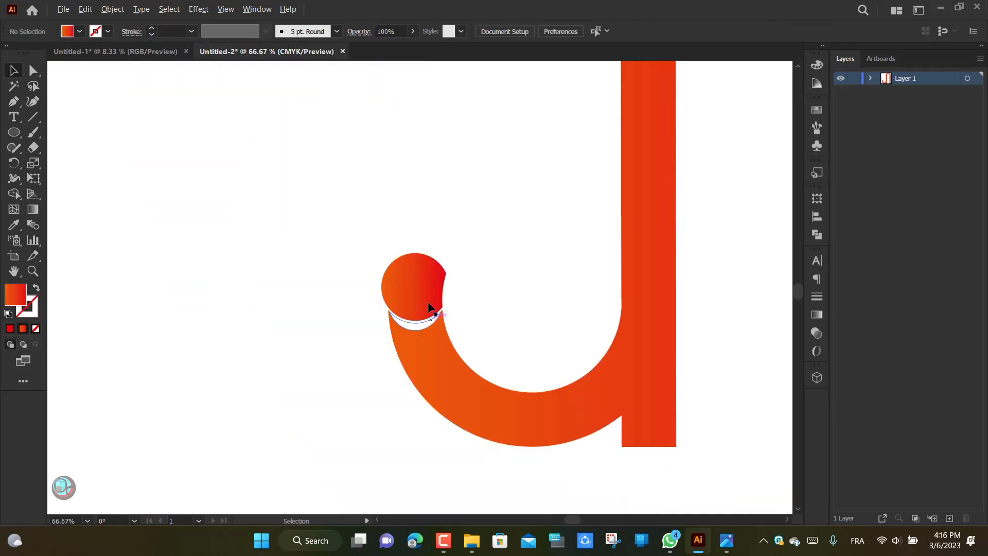
{"action": "left_click_drag", "start_coordinate": [416, 282], "coordinate": [426, 291]}
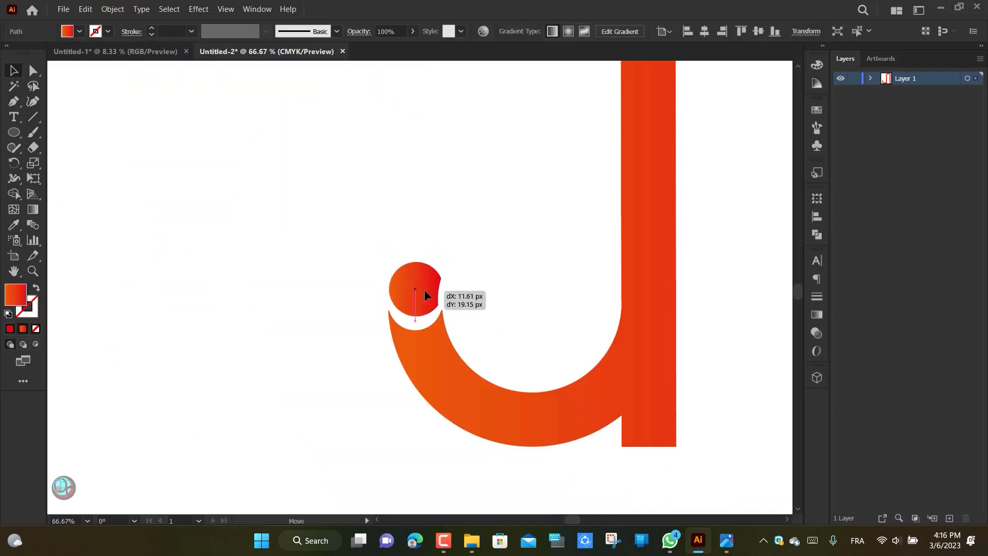
{"action": "scroll", "coordinate": [426, 291], "scroll_direction": "up", "scroll_amount": 5}
{"action": "scroll", "coordinate": [407, 287], "scroll_direction": "down", "scroll_amount": 7}
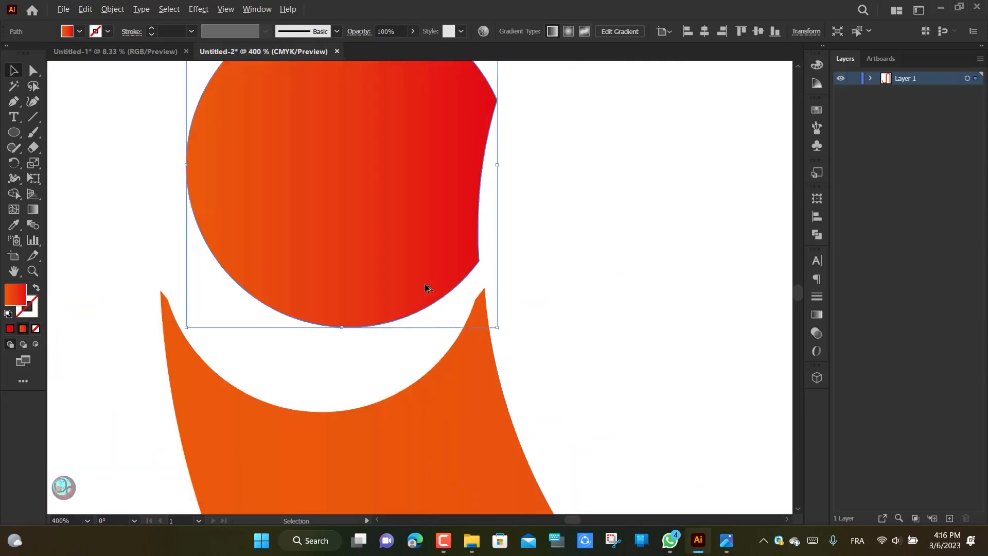
- Group the main logo shapes and center the group horizontally and vertically on the artboard
{"action": "left_click", "coordinate": [183, 245]}
{"action": "scroll", "coordinate": [229, 322], "scroll_direction": "up", "scroll_amount": 2}
{"action": "scroll", "coordinate": [415, 412], "scroll_direction": "up", "scroll_amount": 3}
{"action": "scroll", "coordinate": [286, 236], "scroll_direction": "down", "scroll_amount": 2}
{"action": "left_click_drag", "start_coordinate": [165, 161], "coordinate": [503, 496]}
{"action": "left_click", "coordinate": [552, 32]}
{"action": "left_click", "coordinate": [605, 32]}
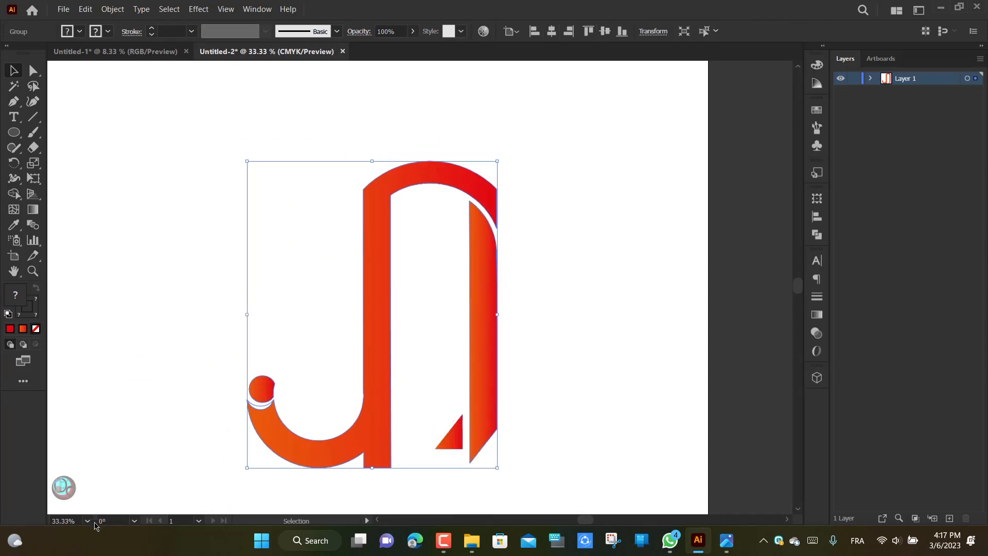
{"action": "left_click", "coordinate": [87, 521]}
{"action": "left_click", "coordinate": [109, 516]}
- Add the text "j+n" in black and place it centered above the logo
{"action": "key", "text": "t"}
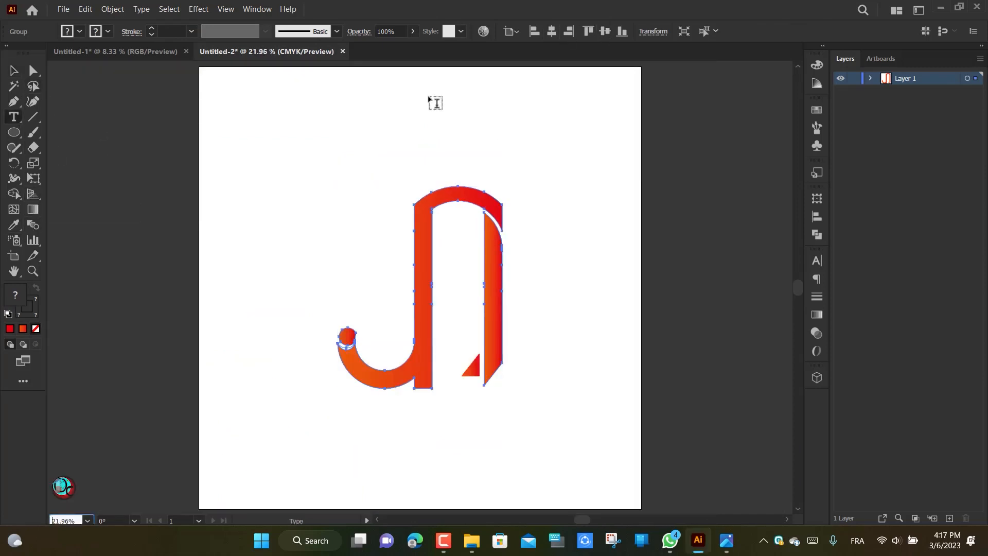
{"action": "left_click", "coordinate": [431, 98]}
{"action": "type", "text": "j+n"}
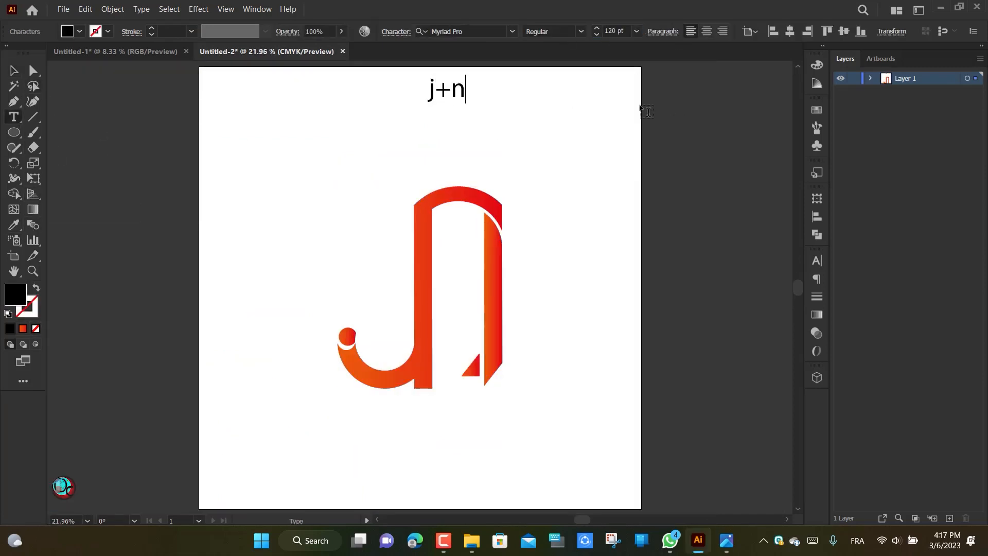
{"action": "key", "text": "Escape"}
{"action": "left_click", "coordinate": [453, 100]}
{"action": "left_click_drag", "start_coordinate": [440, 125], "coordinate": [440, 125]}
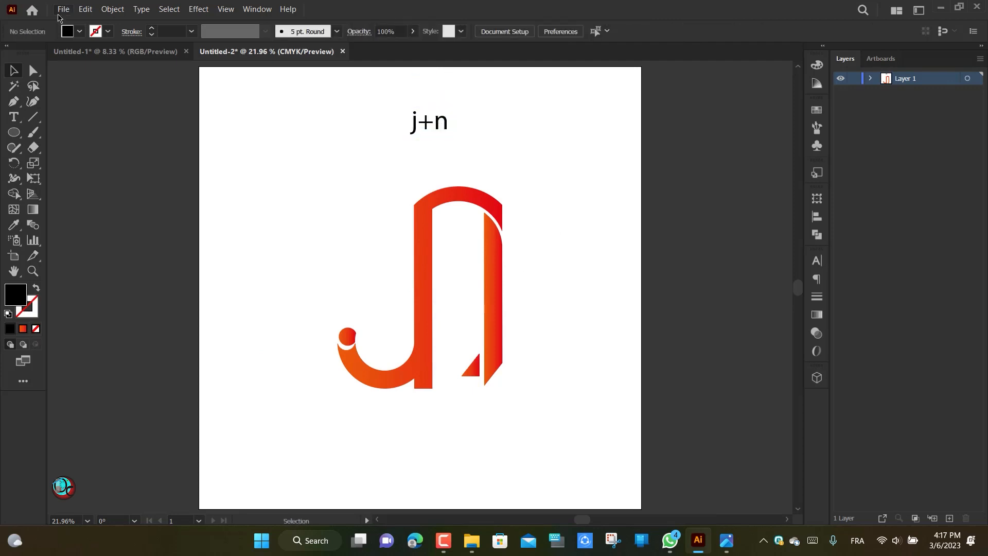
- Export the finished logo with its caption for web as a High-quality 2000 × 2000 px JPEG named jn
{"action": "left_click", "coordinate": [64, 9]}
{"action": "mouse_move", "coordinate": [84, 247]}
{"action": "left_click", "coordinate": [327, 276]}
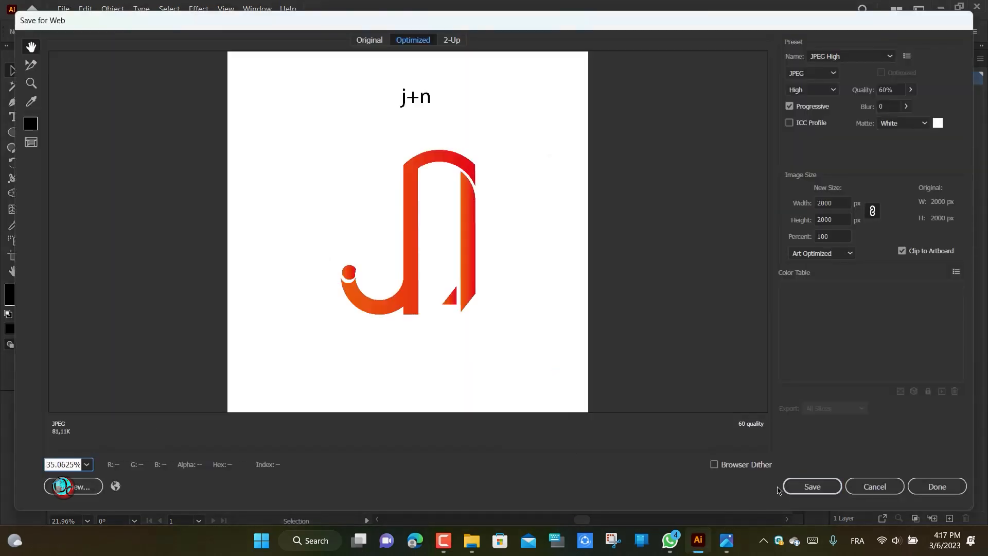
{"action": "left_click", "coordinate": [812, 487]}
{"action": "type", "text": "jn"}
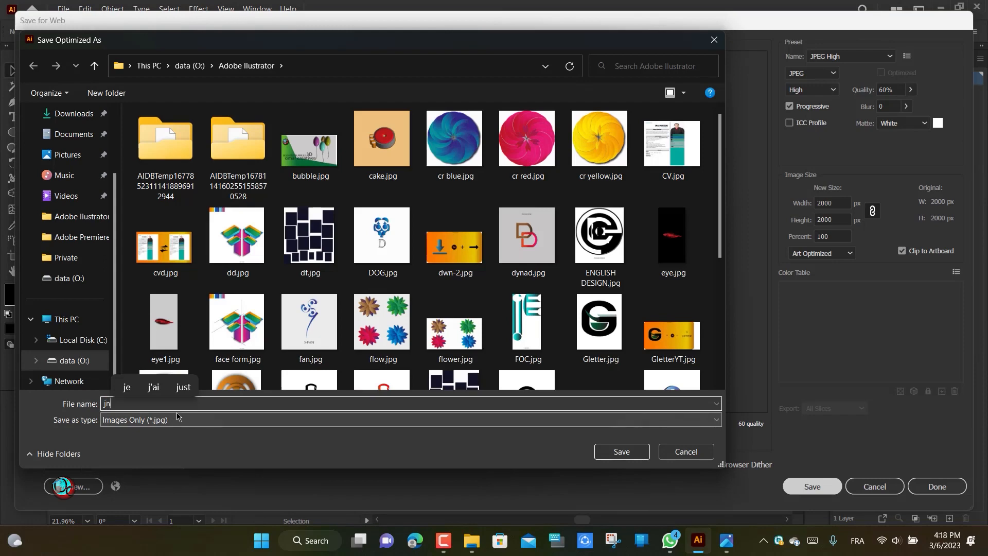